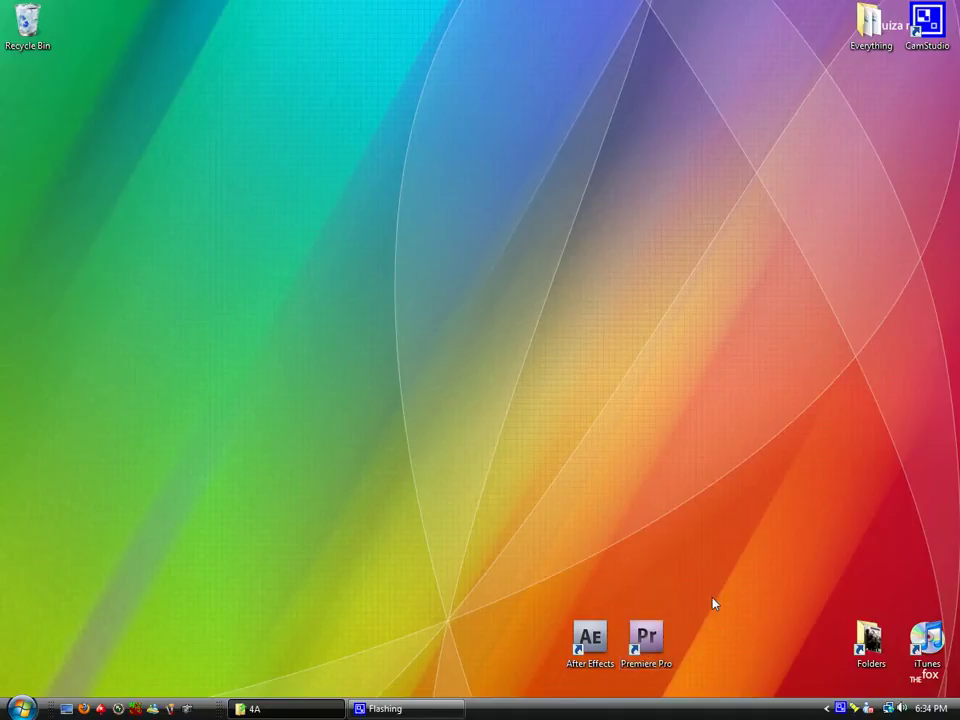
# Step: Launch Adobe Premiere Pro CS4 from its desktop icon
pyautogui.click(656, 640)
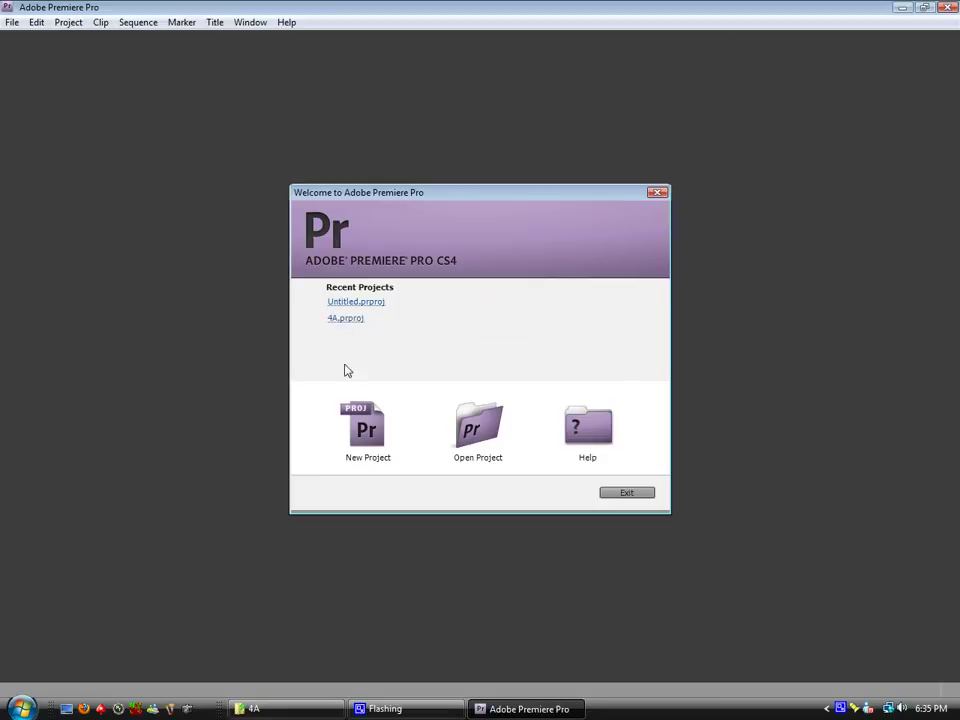
# Step: Open 4A.prproj from Recent Projects and wait for the skate sequence to load
pyautogui.click(337, 320)
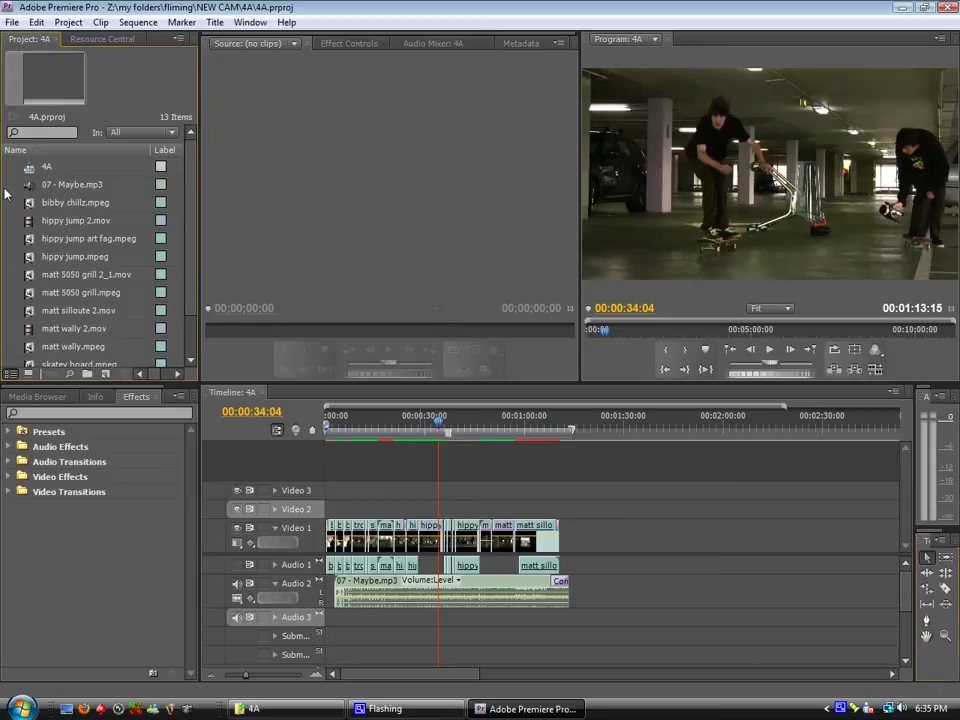
pyautogui.scroll(-2, 40, 230)
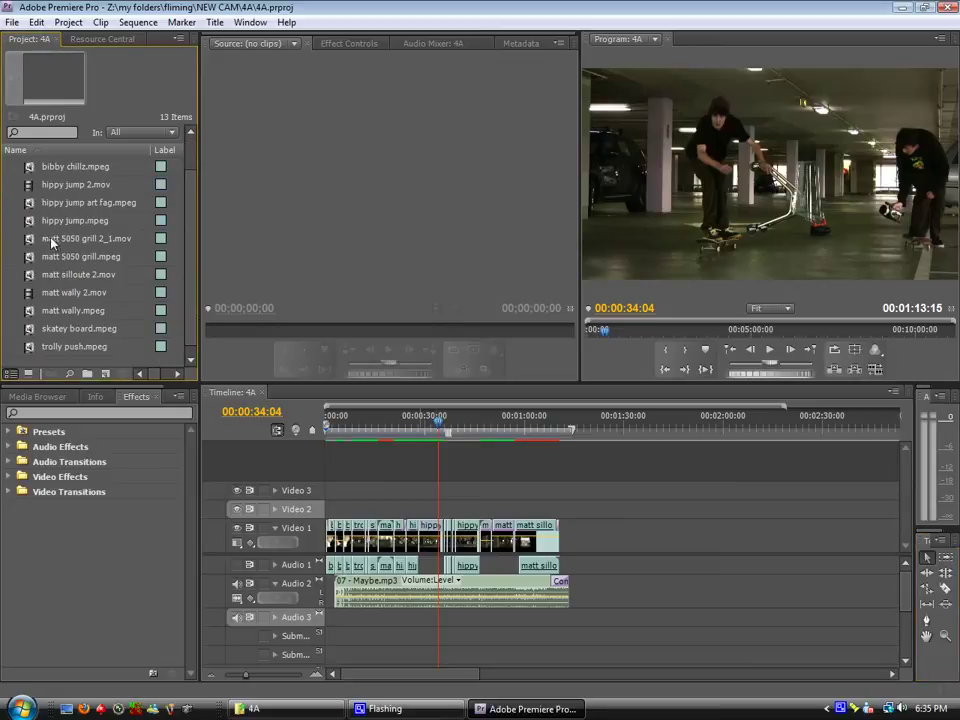
pyautogui.scroll(2, 72, 210)
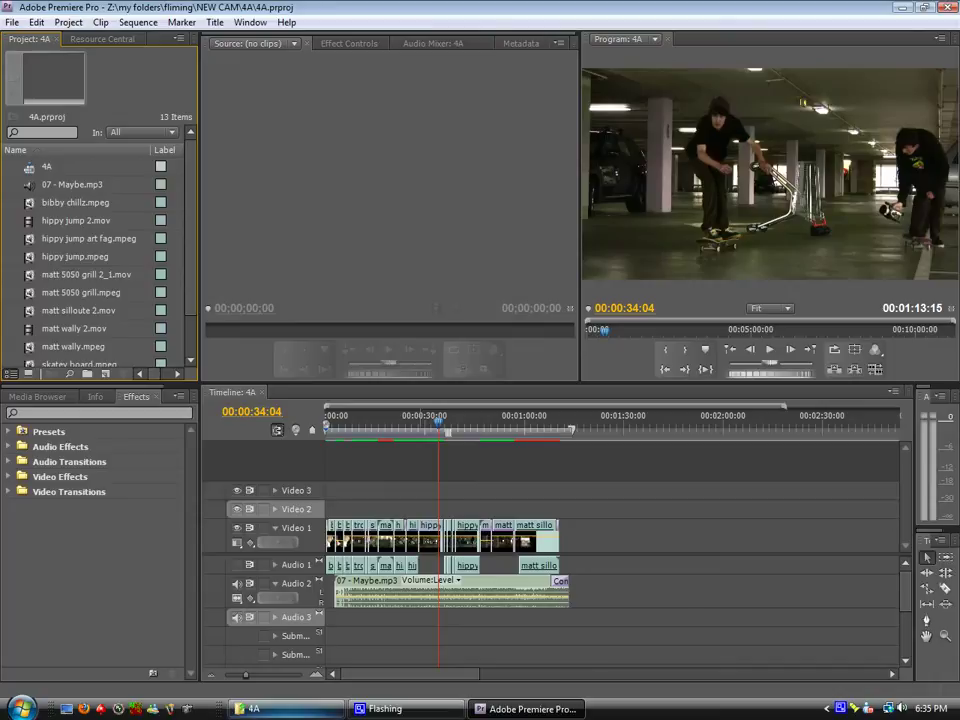
pyautogui.click(254, 708)
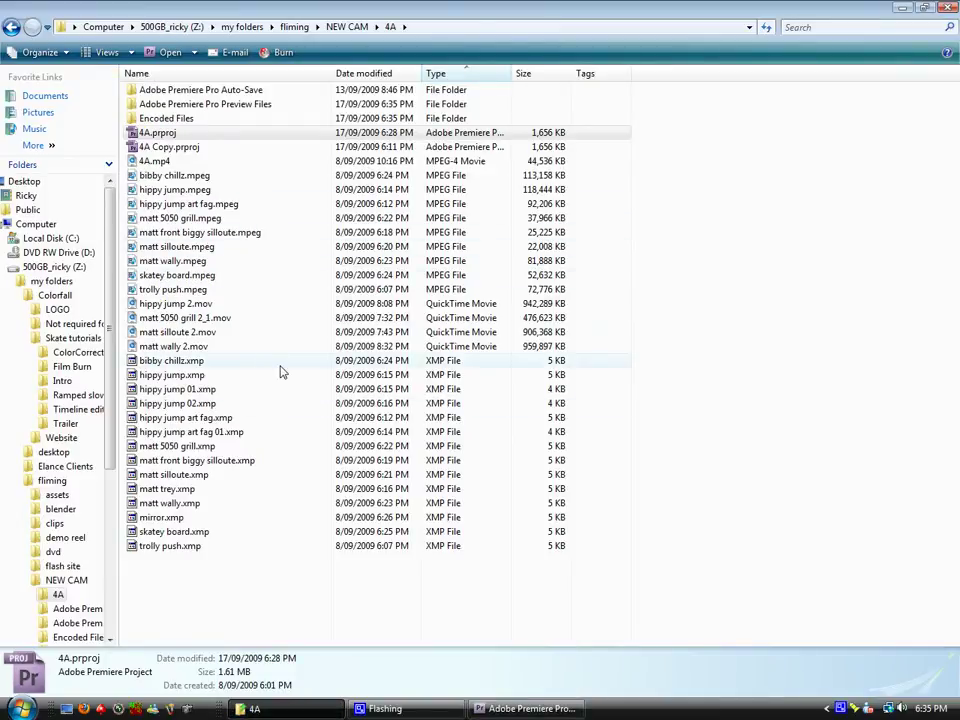
pyautogui.moveTo(279, 364); pyautogui.dragTo(189, 120)
pyautogui.click(196, 95)
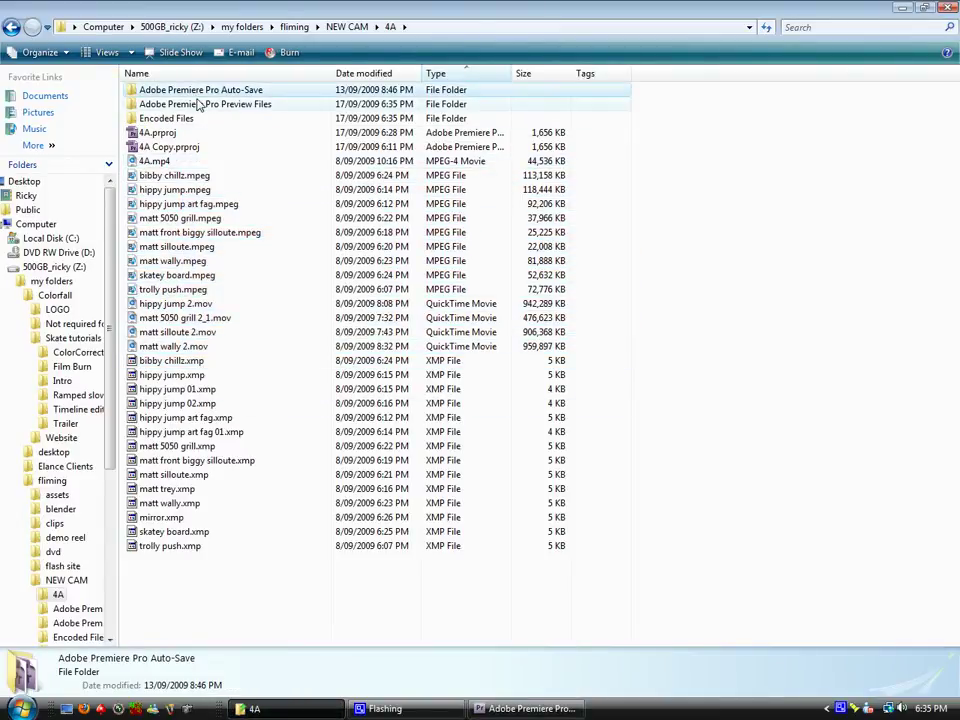
pyautogui.click(200, 104)
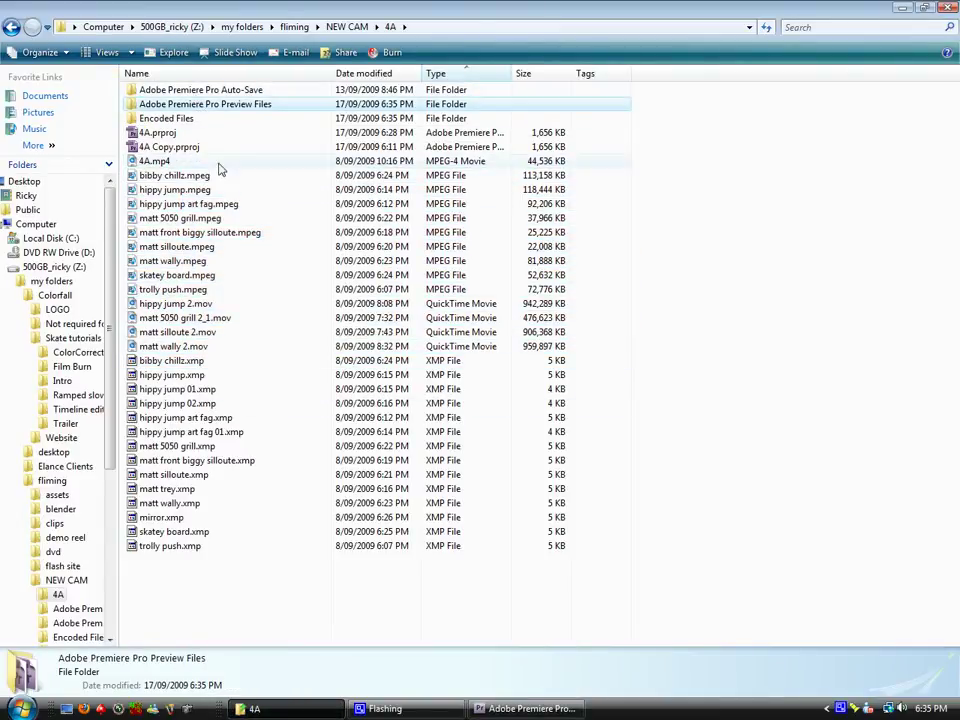
pyautogui.click(250, 260)
pyautogui.click(190, 232)
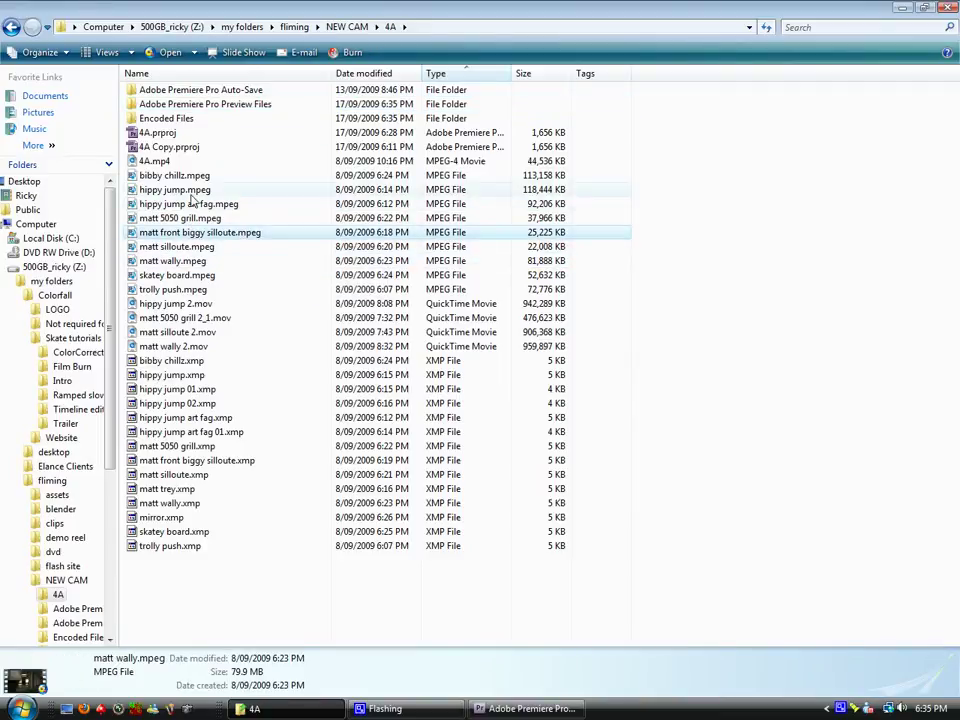
pyautogui.click(188, 189)
pyautogui.click(192, 232)
pyautogui.click(185, 275)
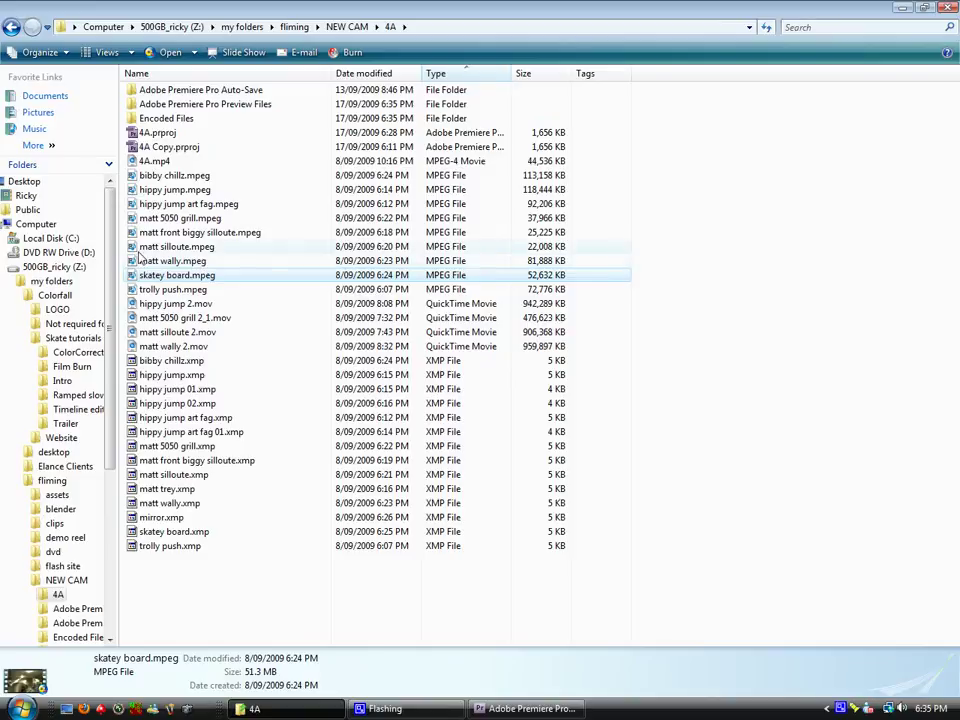
pyautogui.click(530, 708)
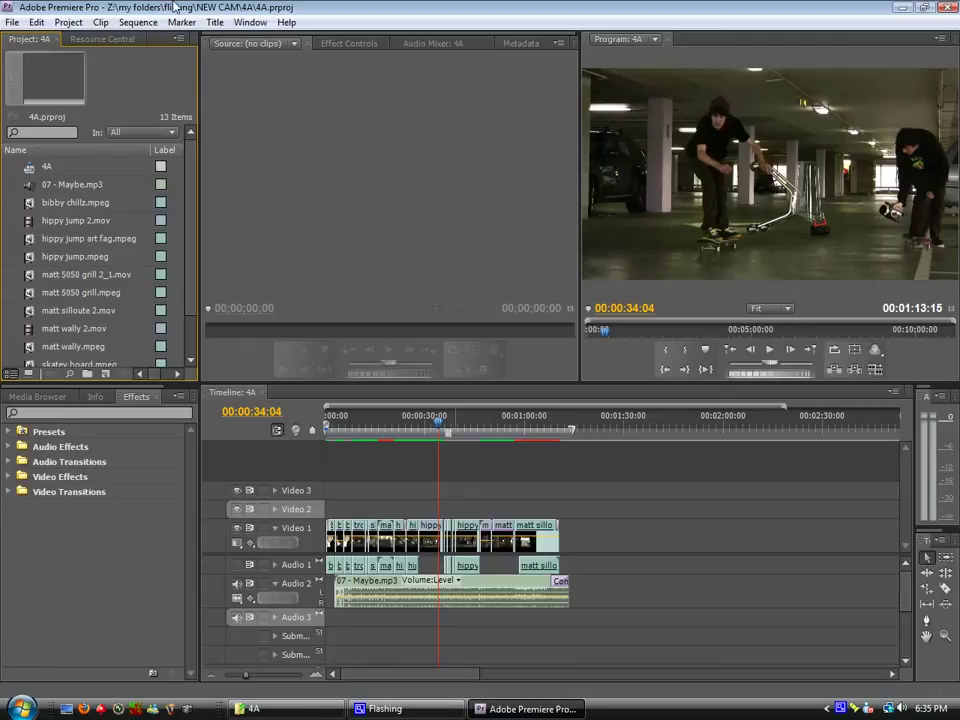
# Step: Move the playhead to 00:00:46:04 in the sequence
pyautogui.click(13, 22)
pyautogui.click(14, 22)
pyautogui.moveTo(476, 427); pyautogui.dragTo(480, 426)
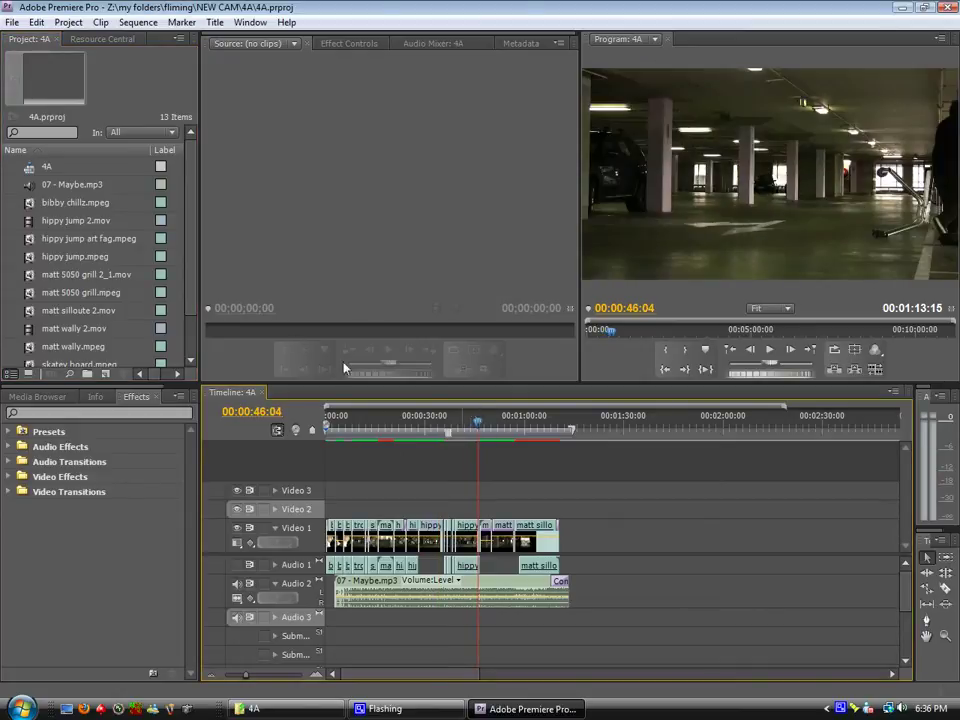
# Step: Save a copy of the project as 4A Copy.prproj, replacing the existing file
pyautogui.click(15, 25)
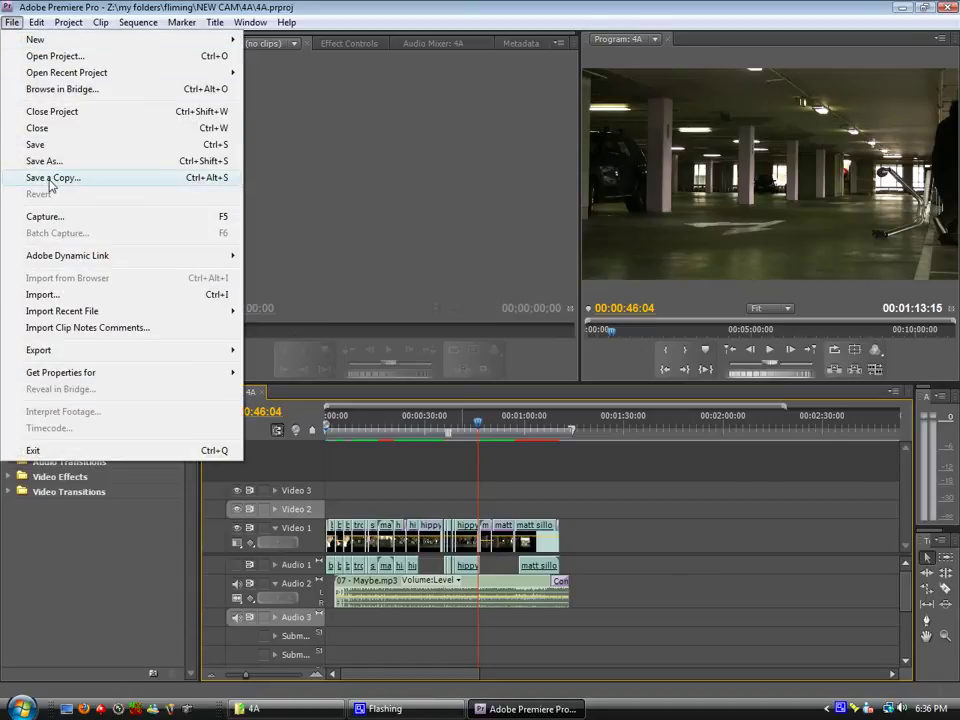
pyautogui.click(52, 178)
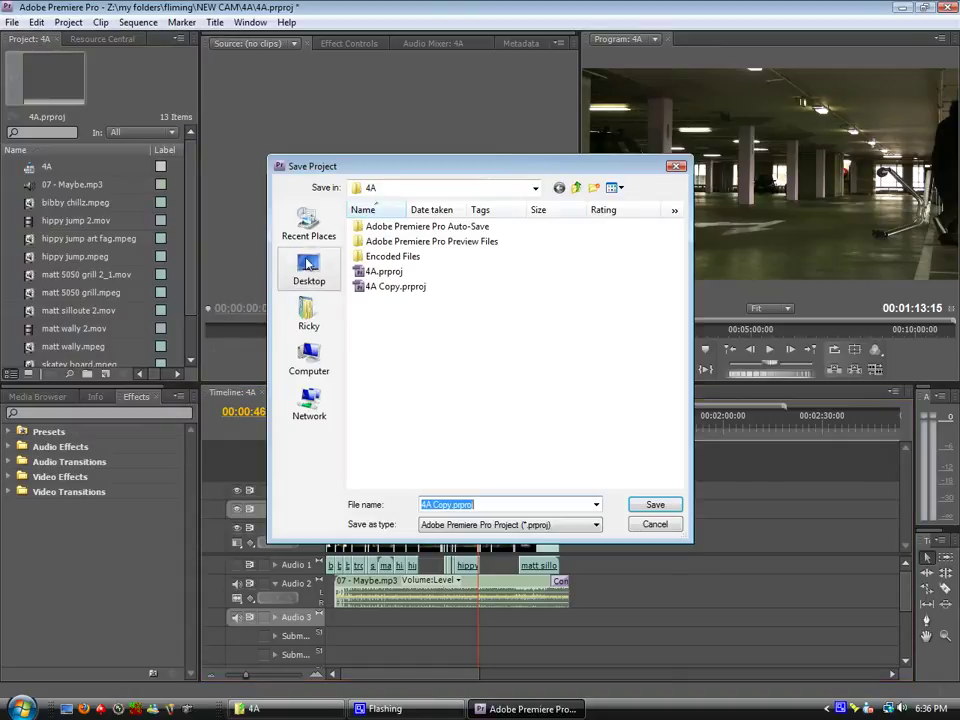
pyautogui.click(384, 288)
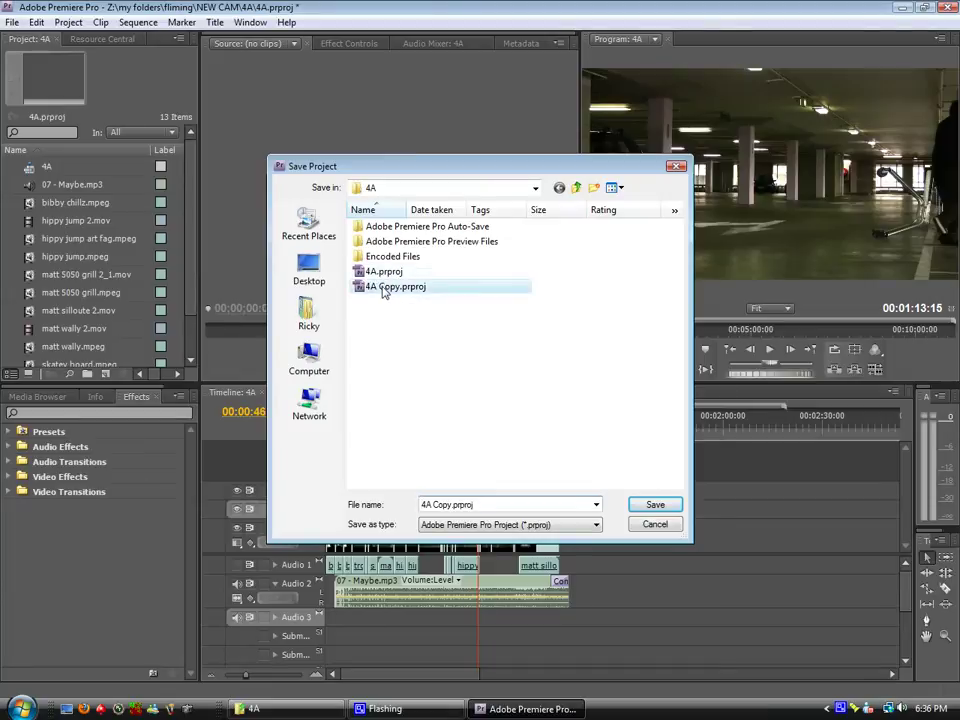
pyautogui.click(652, 504)
pyautogui.click(521, 361)
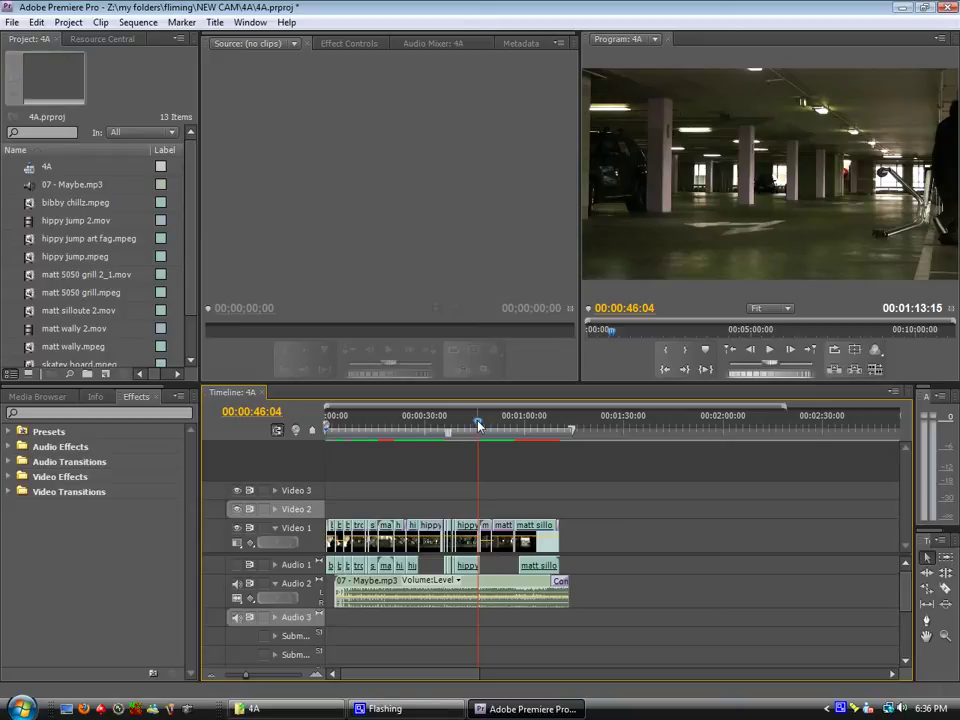
pyautogui.moveTo(479, 425); pyautogui.dragTo(473, 425)
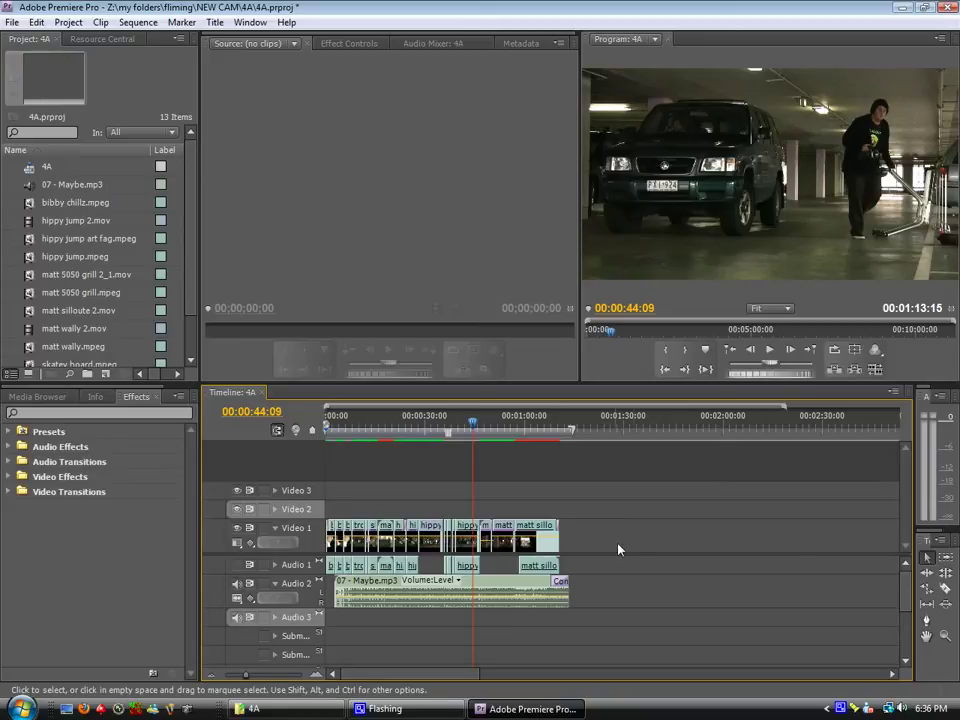
pyautogui.moveTo(422, 420); pyautogui.dragTo(411, 420)
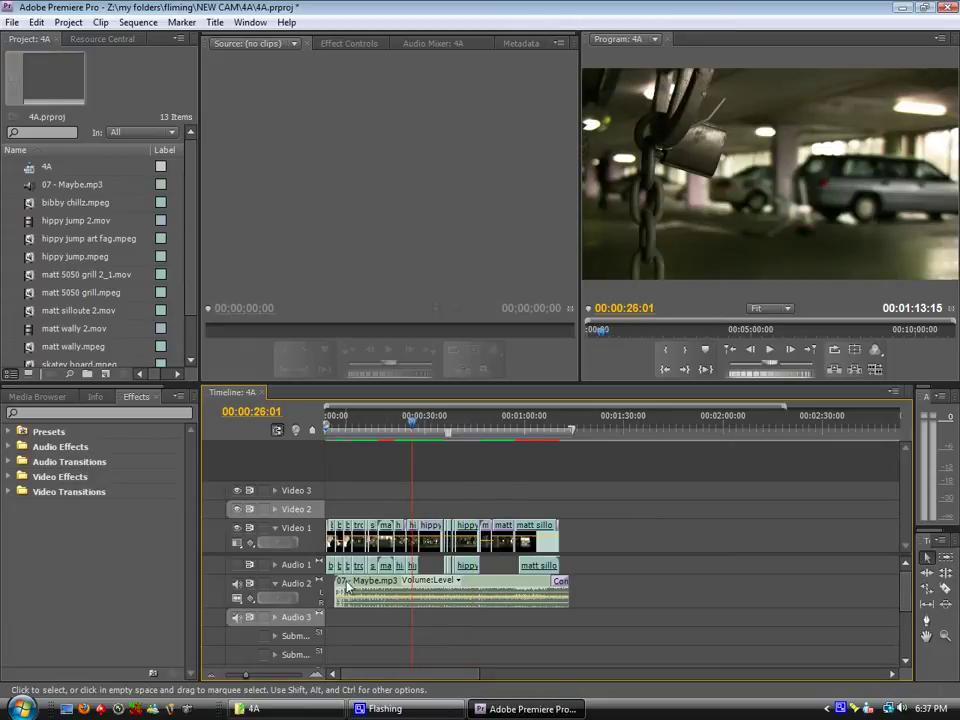
pyautogui.click(276, 583)
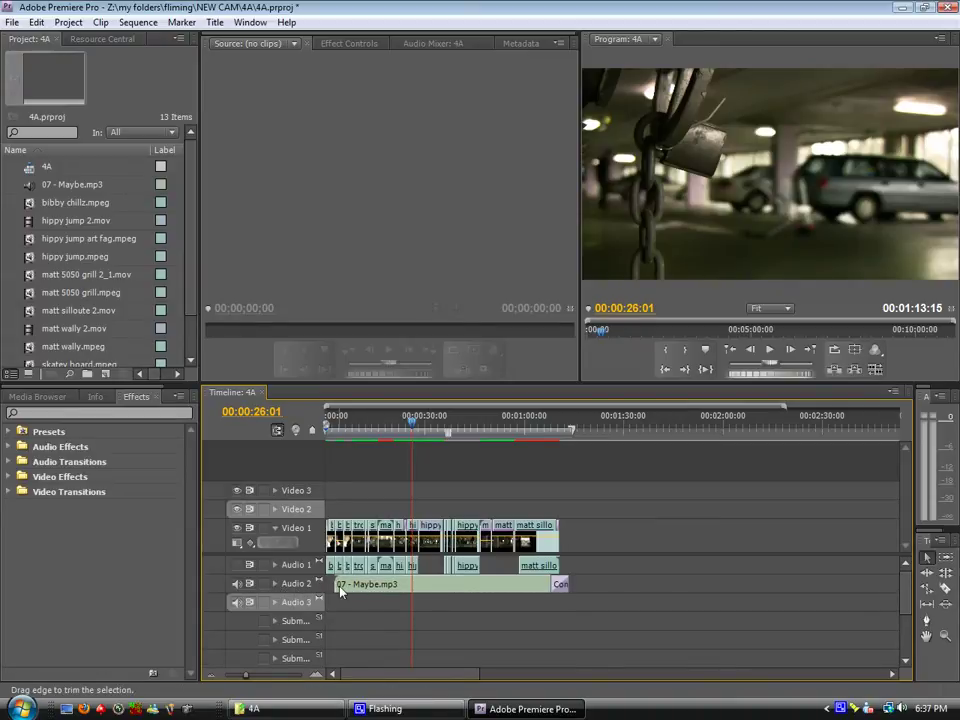
pyautogui.click(275, 584)
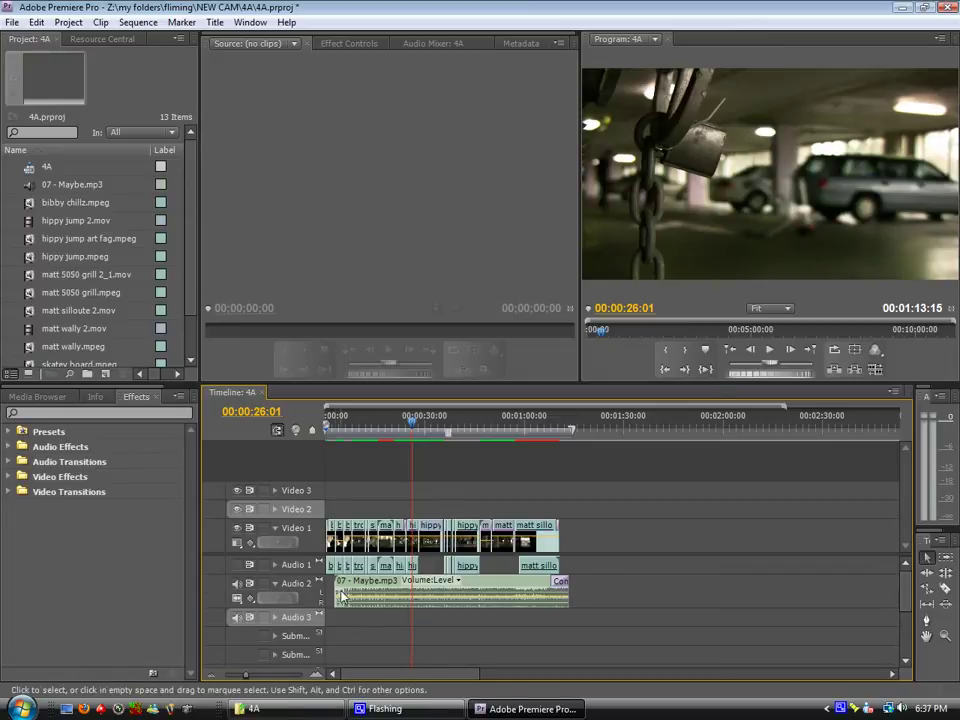
# Step: Zoom the timeline to the first 15 seconds and scrub frames just past 00:00:05
pyautogui.moveTo(245, 675); pyautogui.dragTo(256, 676)
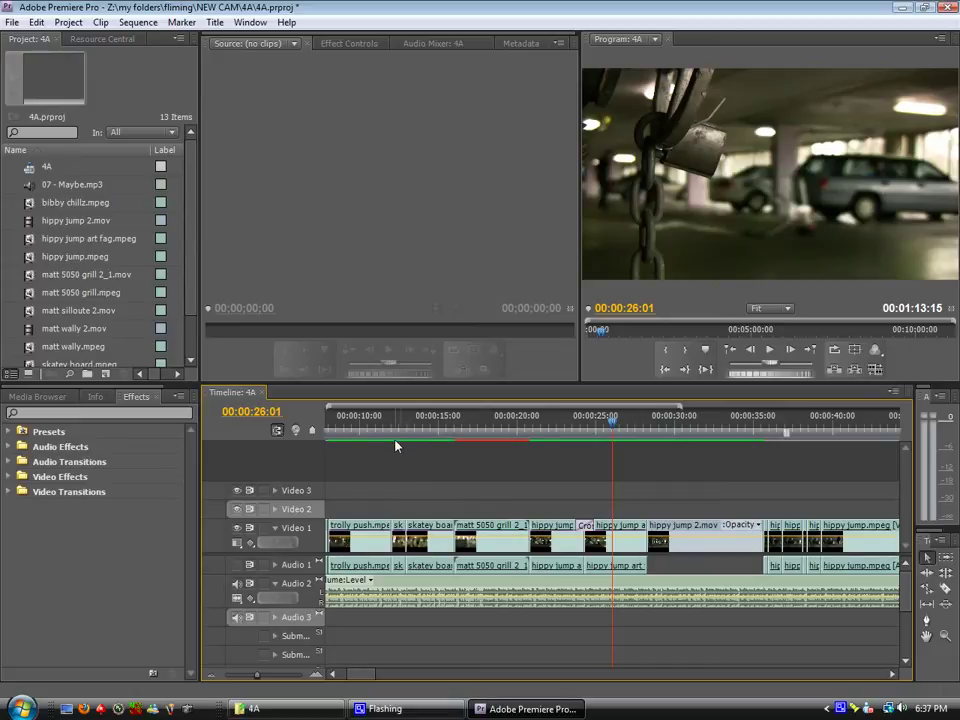
pyautogui.click(437, 428)
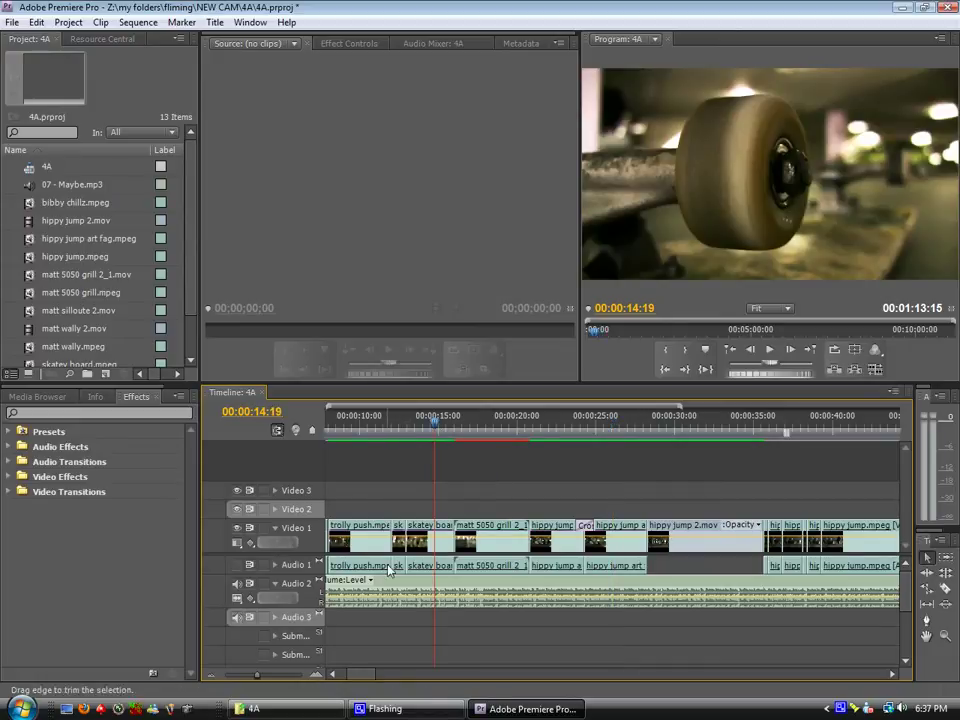
pyautogui.moveTo(261, 678); pyautogui.dragTo(255, 679)
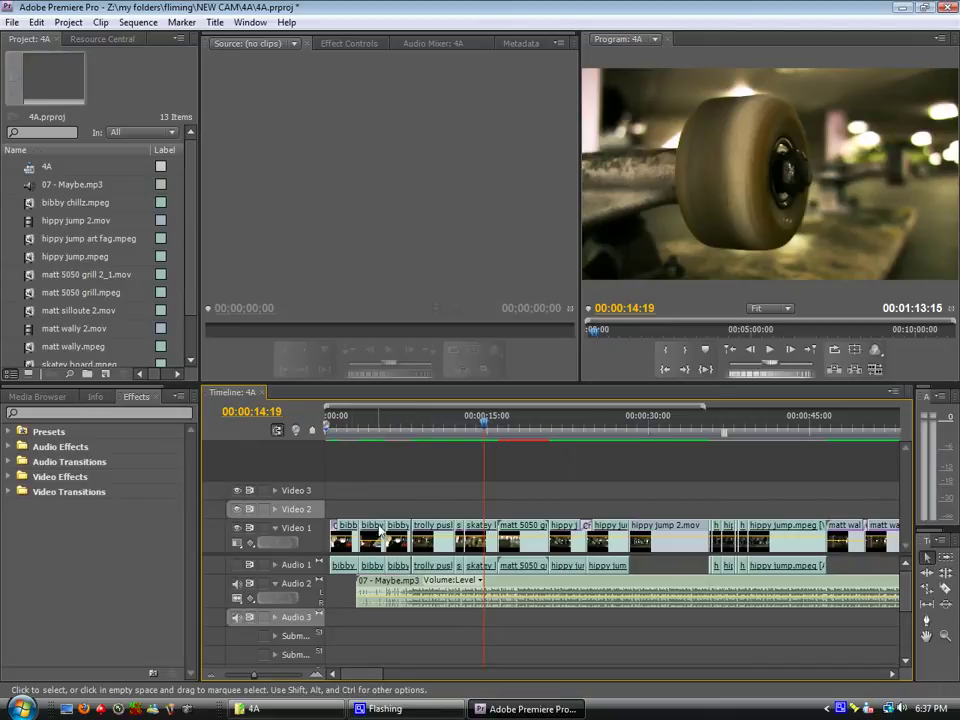
pyautogui.moveTo(366, 416)
pyautogui.mouseDown()
pyautogui.moveTo(331, 416)
pyautogui.moveTo(347, 416)
pyautogui.mouseUp()
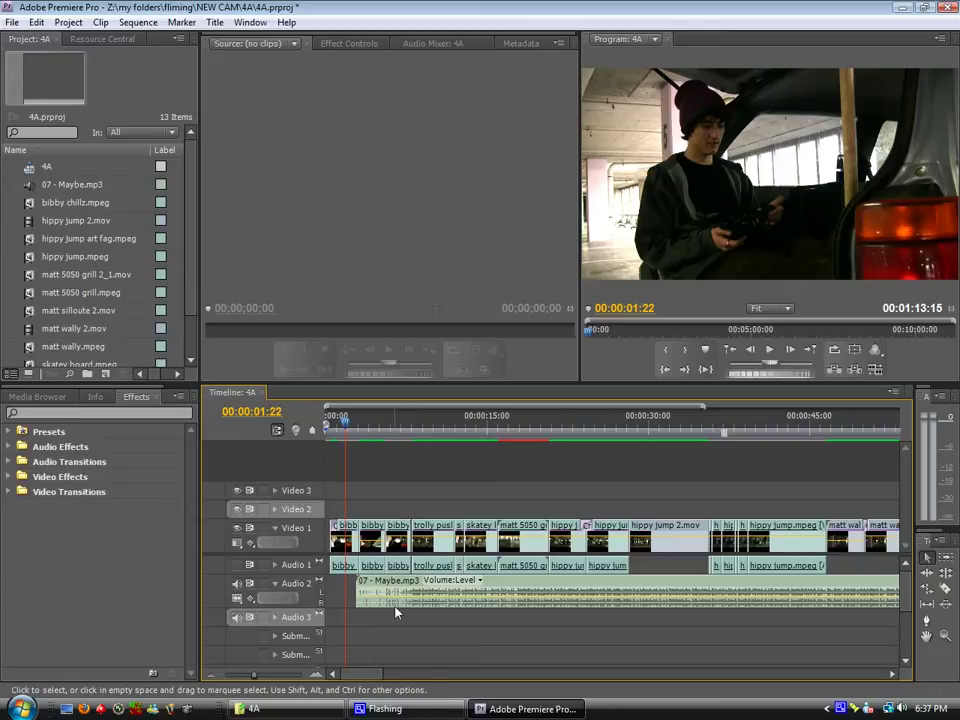
pyautogui.moveTo(253, 681); pyautogui.dragTo(270, 679)
pyautogui.click(650, 424)
pyautogui.moveTo(652, 425); pyautogui.dragTo(670, 438)
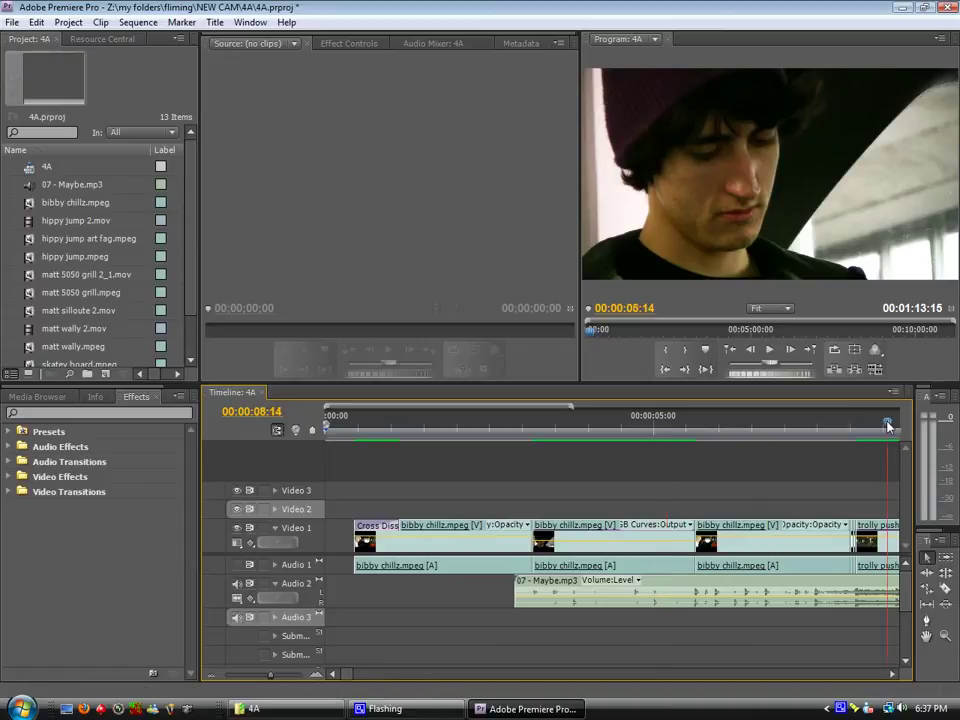
# Step: Play back the opening cuts from about 5 and 2 seconds, showing the first 20 seconds
pyautogui.click(820, 427)
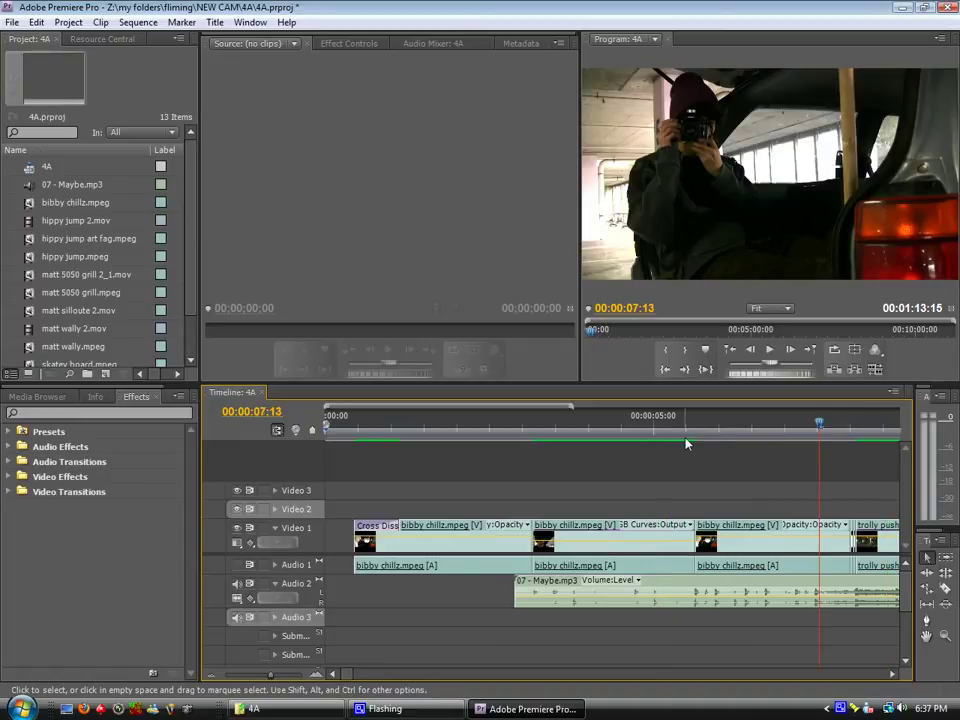
pyautogui.click(669, 428)
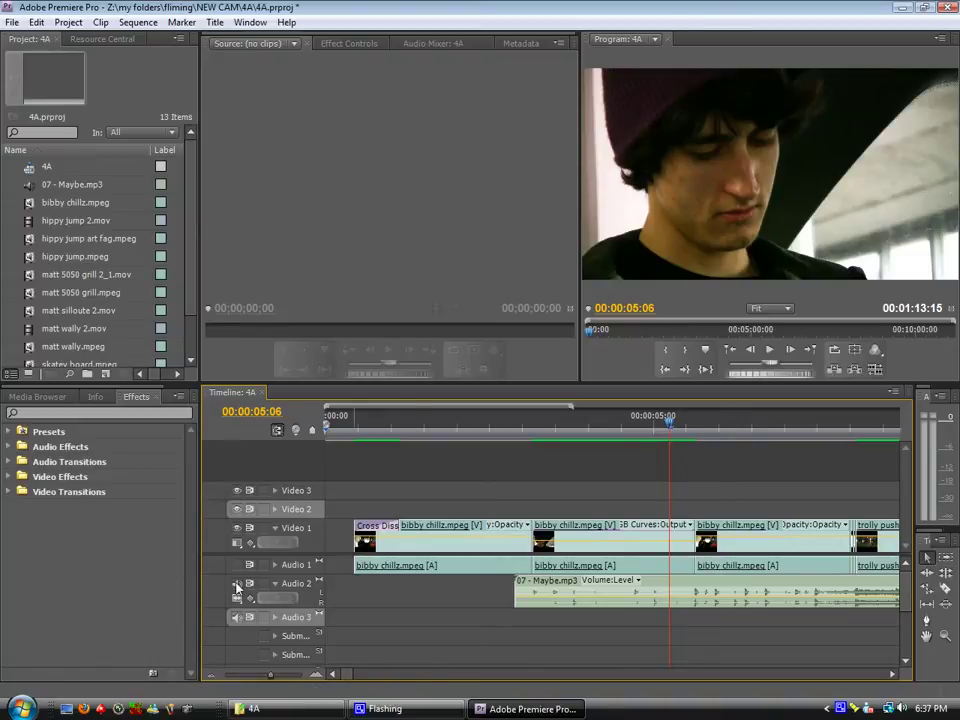
pyautogui.click(769, 350)
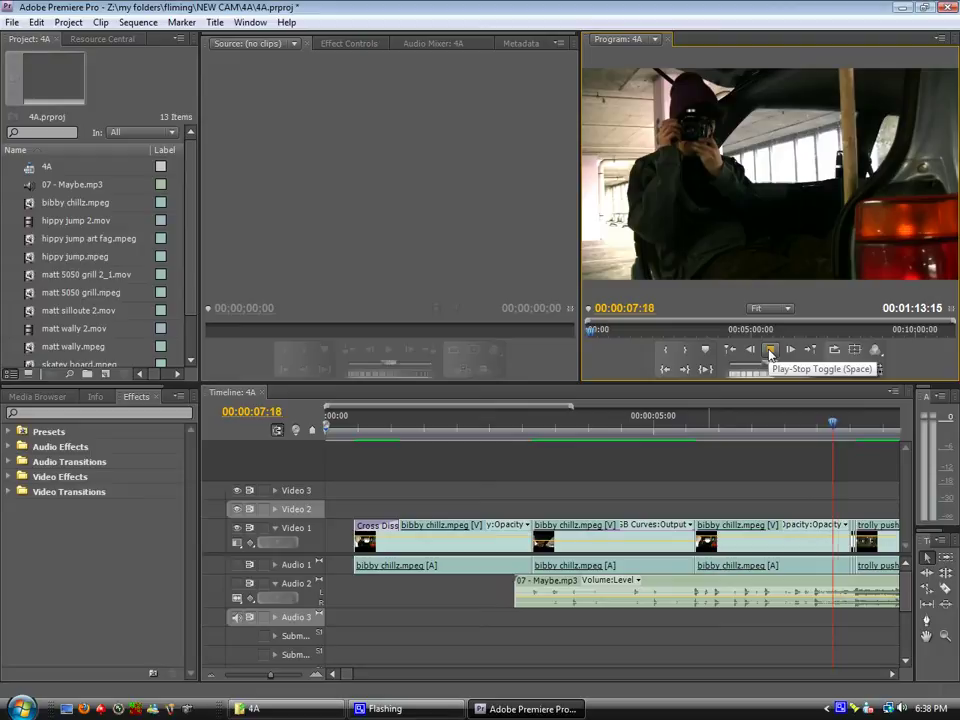
pyautogui.click(769, 350)
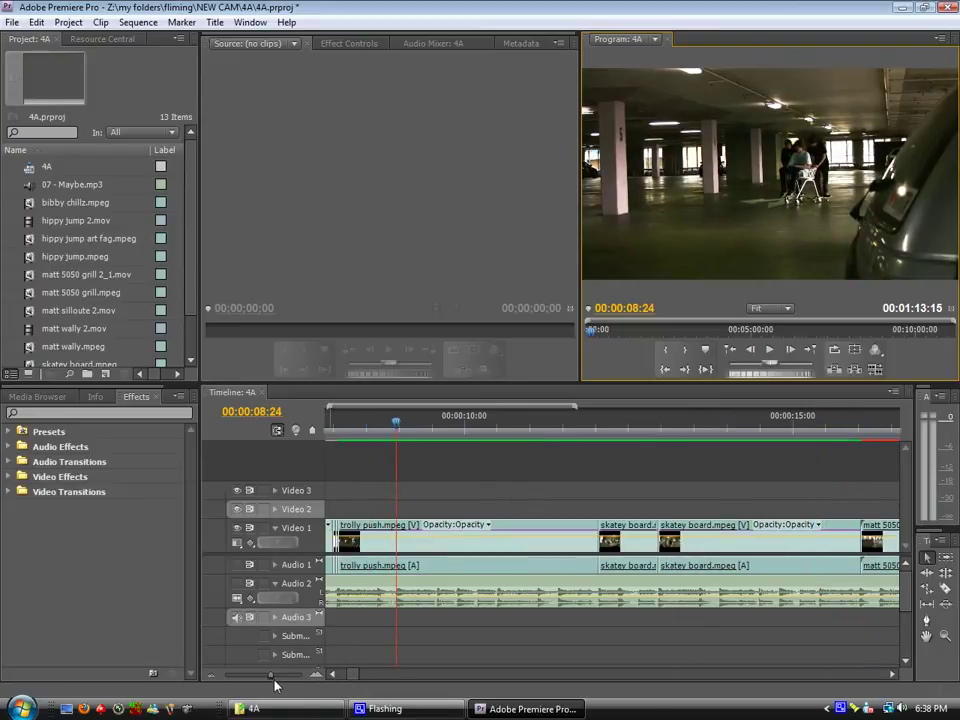
pyautogui.moveTo(271, 675); pyautogui.dragTo(267, 683)
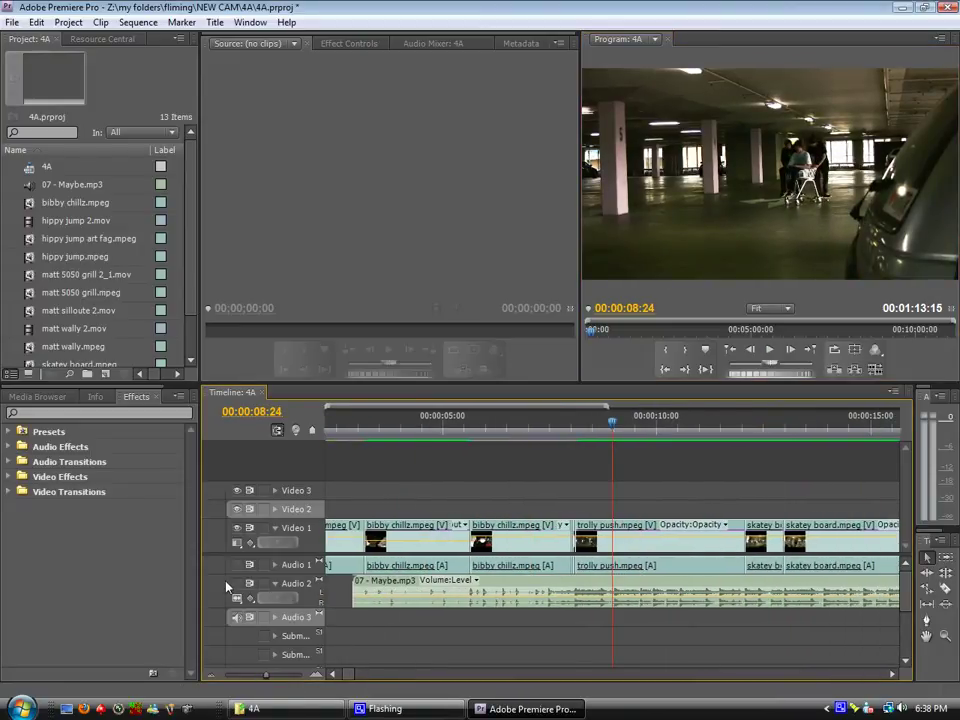
pyautogui.click(350, 424)
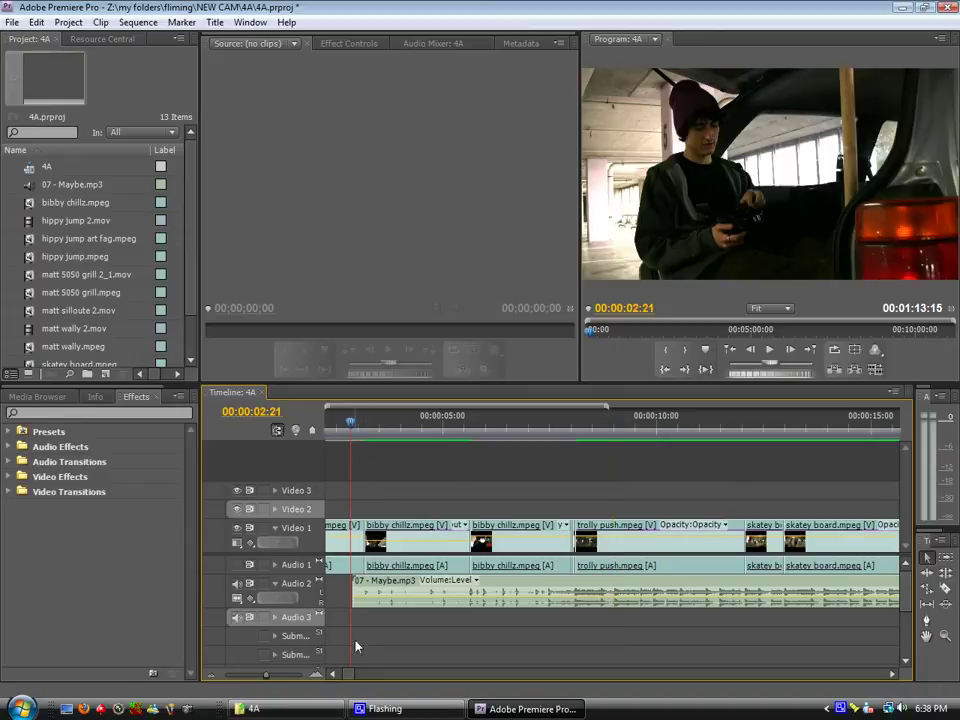
pyautogui.moveTo(267, 676); pyautogui.dragTo(262, 676)
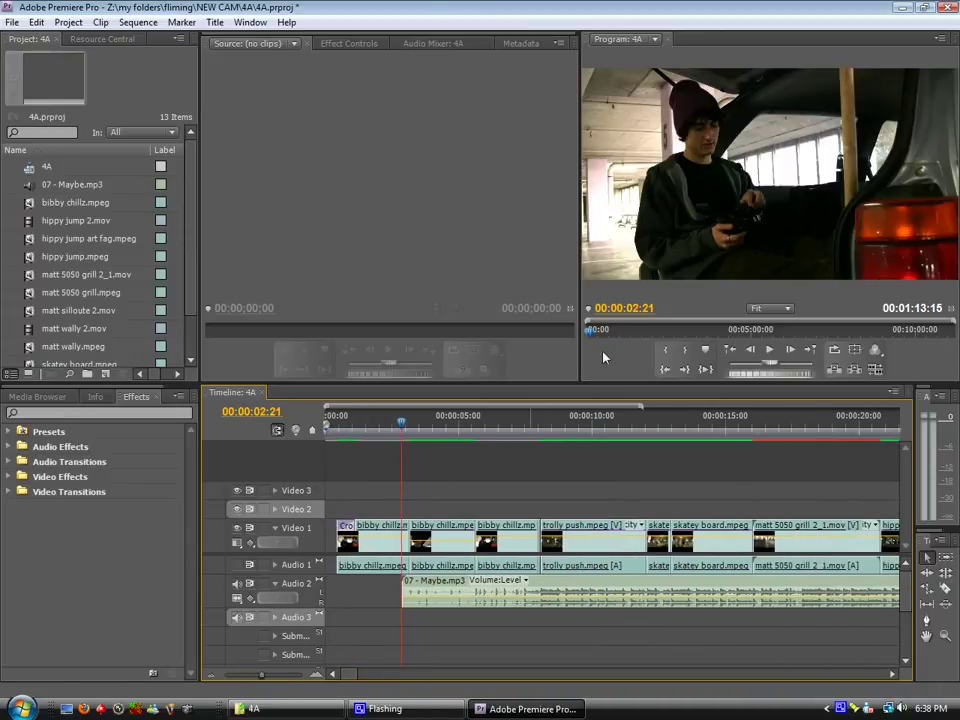
pyautogui.click(768, 352)
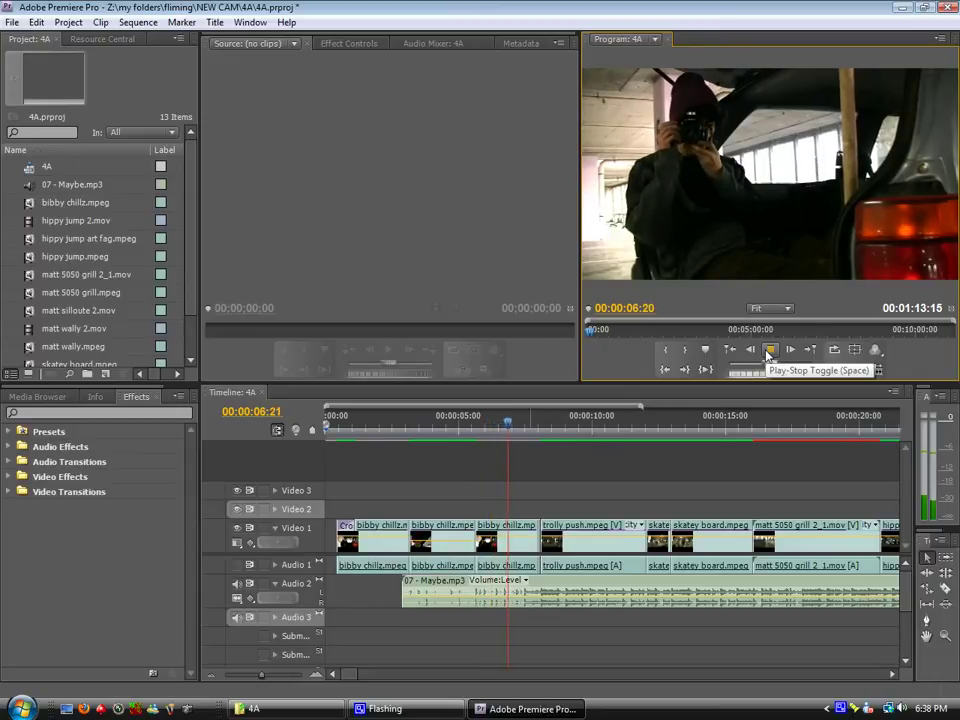
pyautogui.click(768, 351)
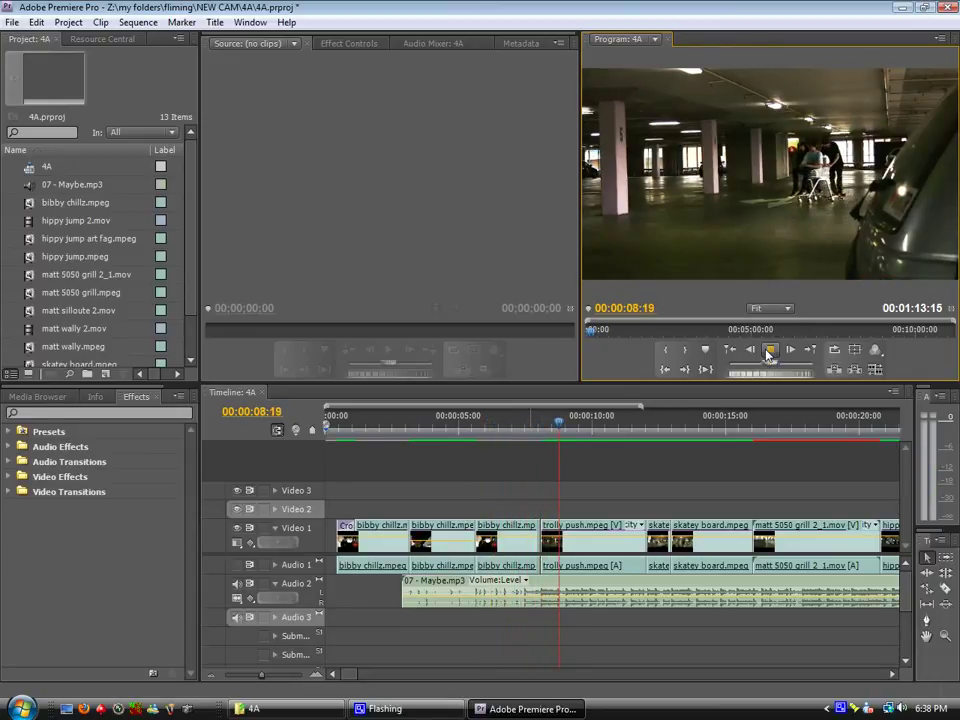
# Step: Zoom in on the 8-second cut and play from bibby chillz into trolly push
pyautogui.click(535, 428)
pyautogui.moveTo(262, 675); pyautogui.dragTo(281, 676)
pyautogui.moveTo(629, 430); pyautogui.dragTo(599, 414)
pyautogui.click(767, 349)
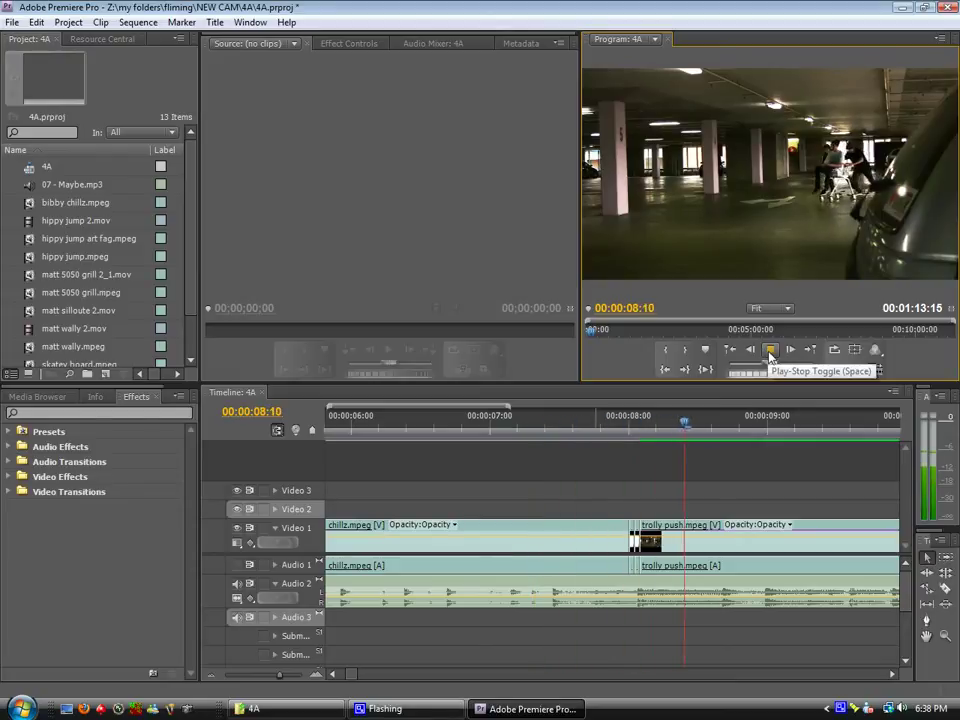
# Step: Trim the start of the trolly push clip at the 8-second cut
pyautogui.click(770, 351)
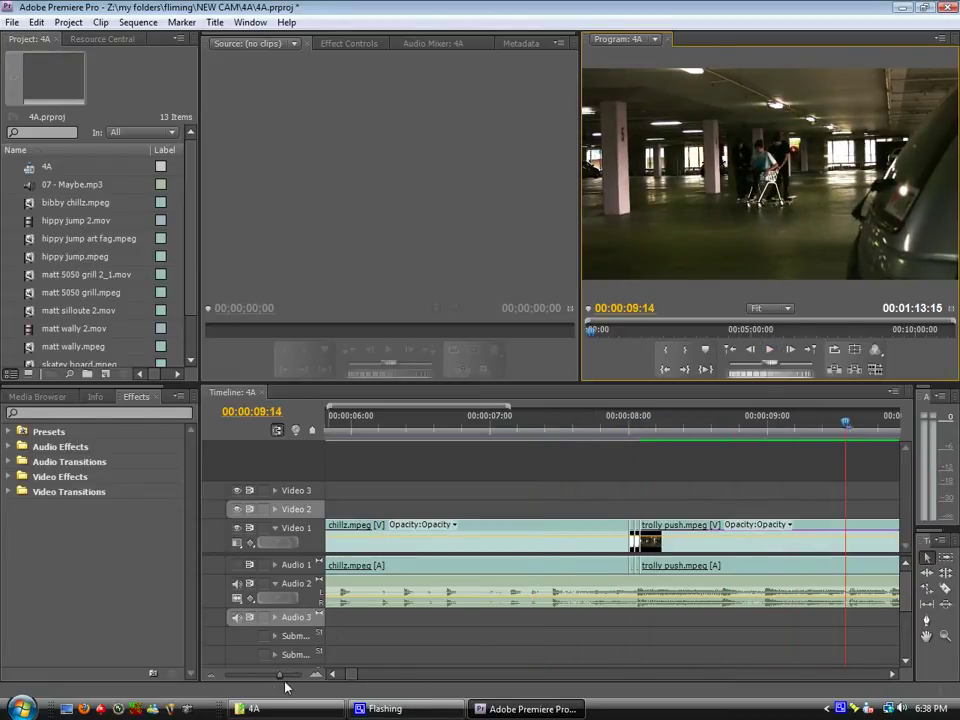
pyautogui.moveTo(286, 678); pyautogui.dragTo(286, 675)
pyautogui.click(384, 428)
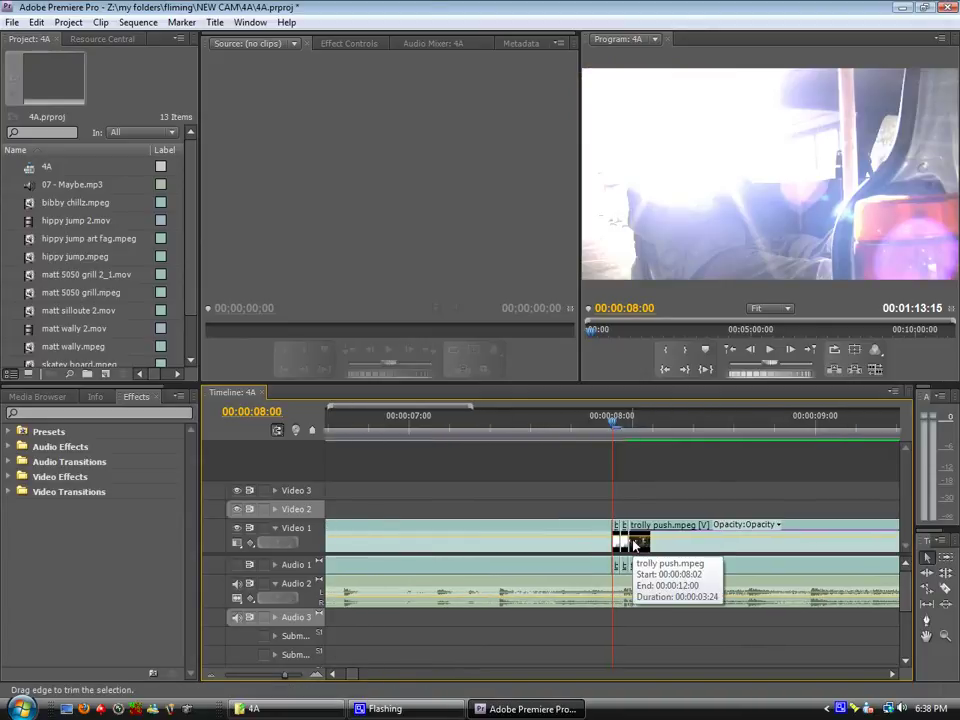
pyautogui.moveTo(634, 544); pyautogui.dragTo(718, 540)
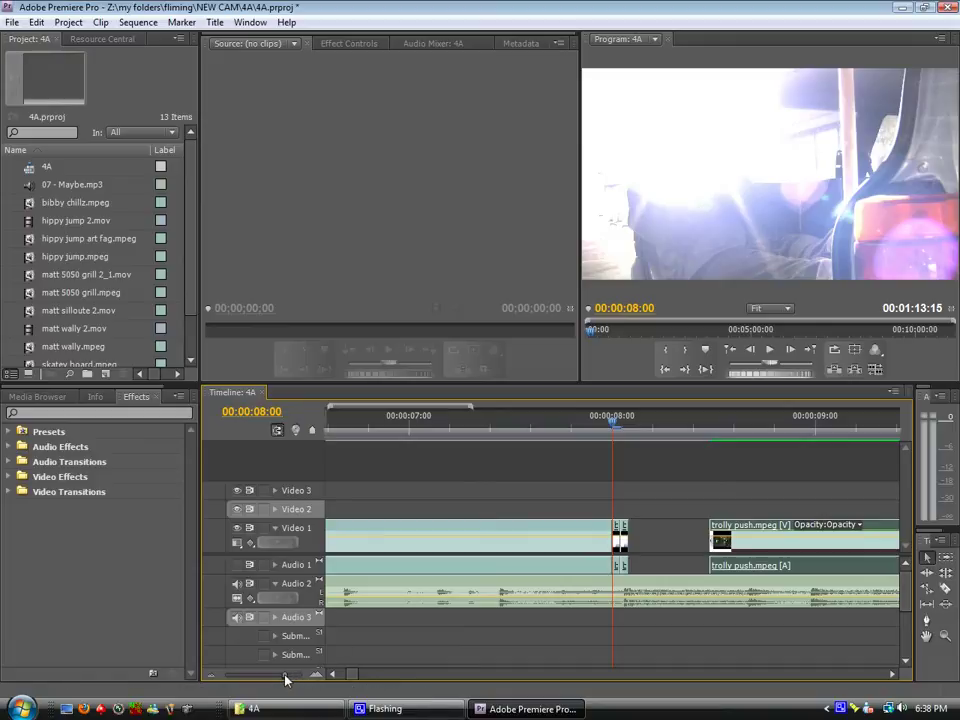
# Step: Move the flash clip and extend bibby chillz to trolly push, review, then undo the trim
pyautogui.moveTo(285, 680); pyautogui.dragTo(280, 680)
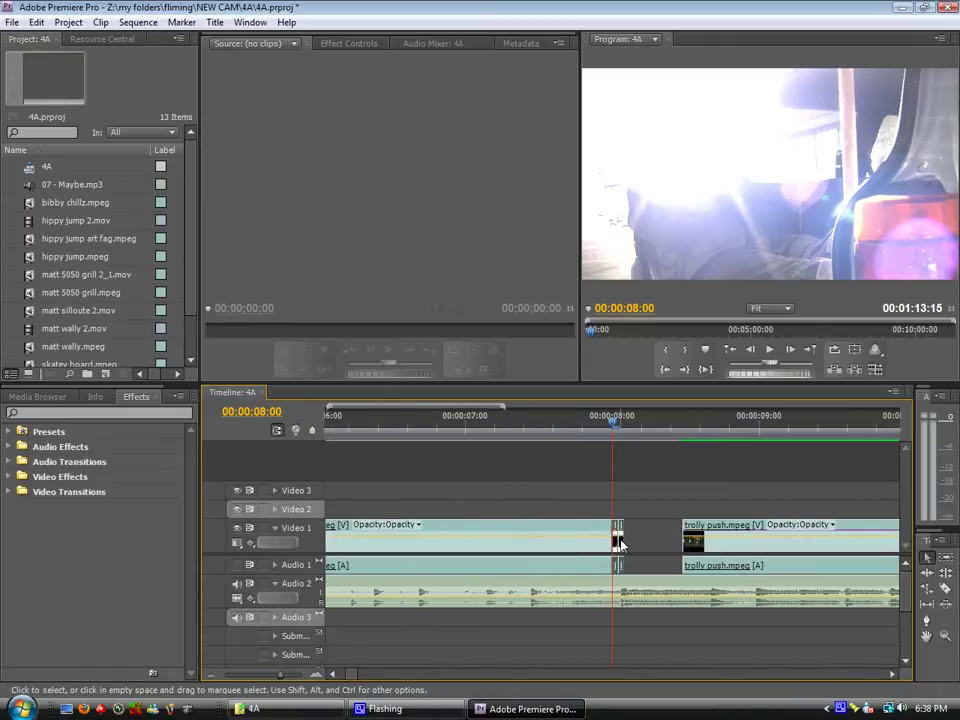
pyautogui.moveTo(618, 543); pyautogui.dragTo(678, 543)
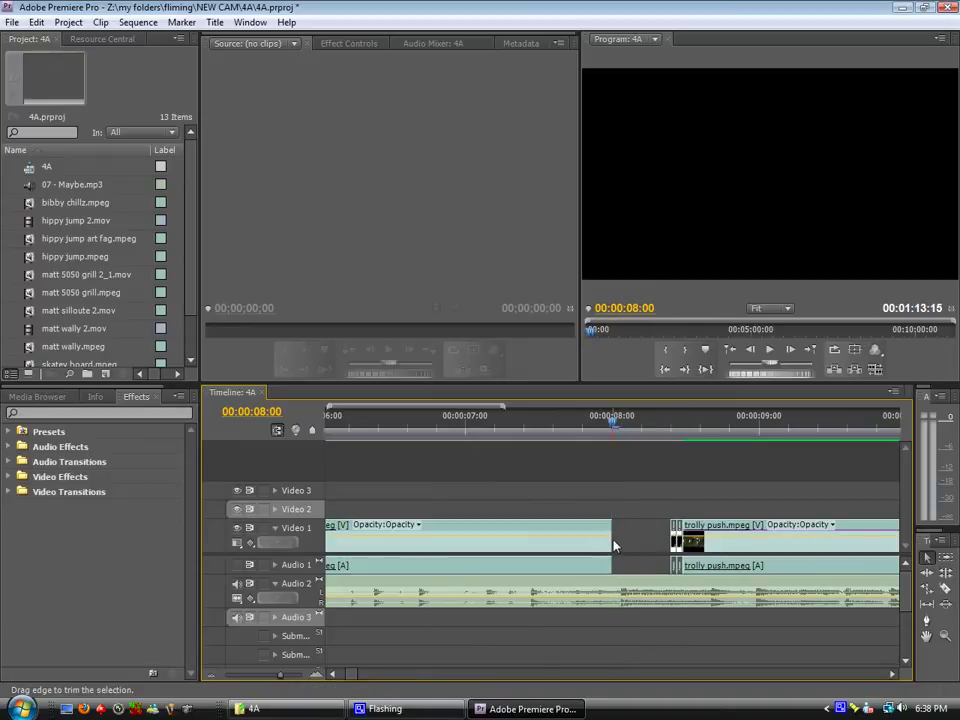
pyautogui.moveTo(614, 546); pyautogui.dragTo(670, 546)
pyautogui.click(500, 425)
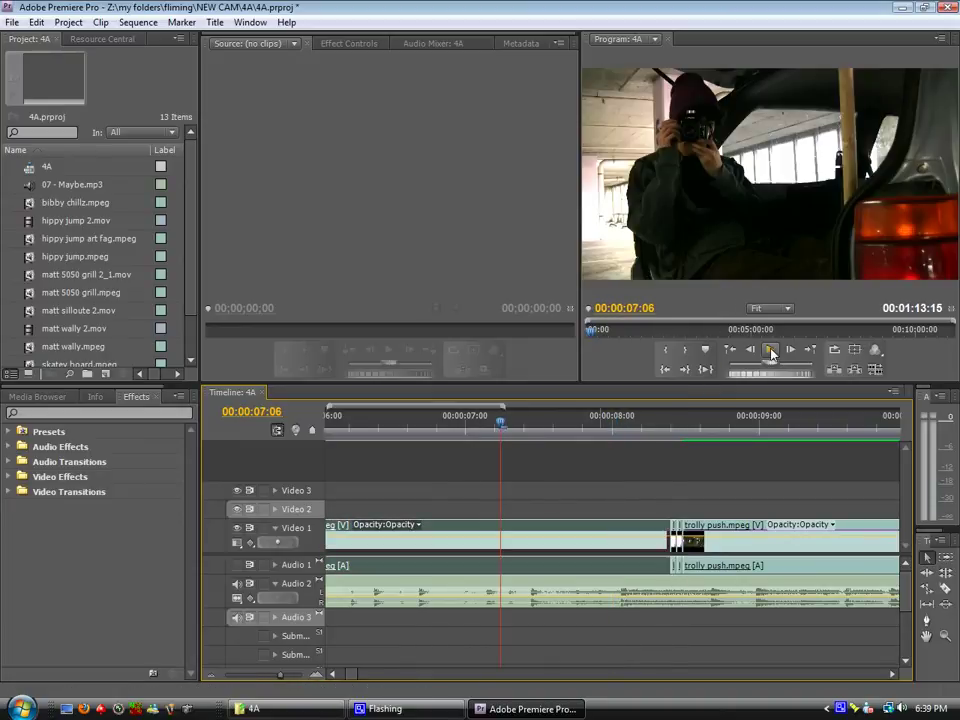
pyautogui.click(770, 350)
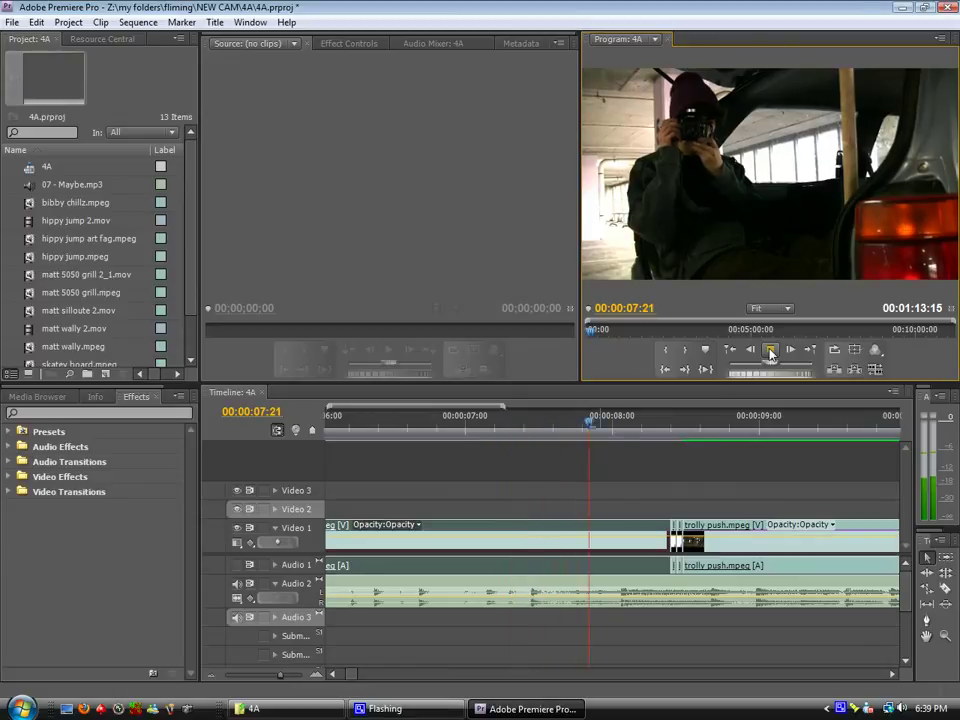
pyautogui.click(770, 350)
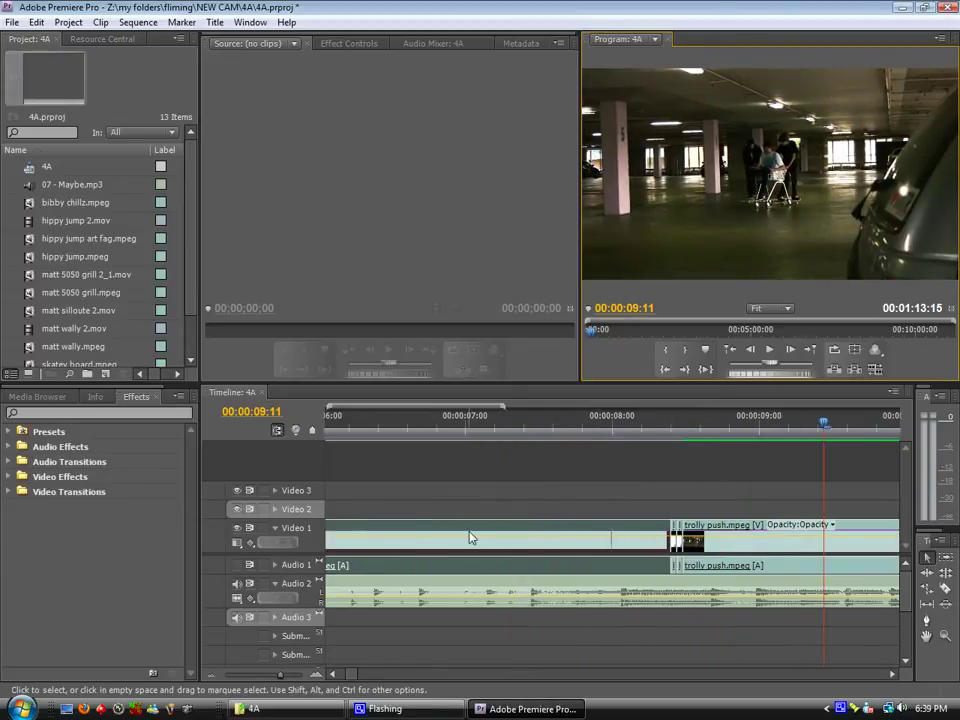
pyautogui.hotkey('ctrl', 'z')
pyautogui.hotkey('ctrl', 'z')
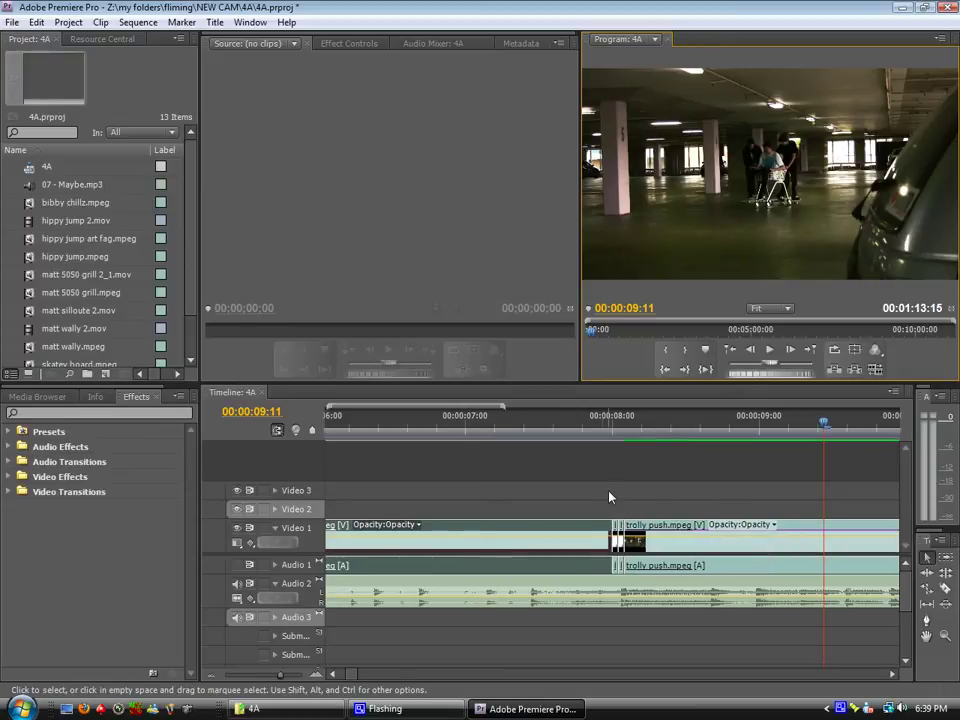
# Step: Zoom out to about 25 seconds of sequence and move the playhead to 00:00:28:12
pyautogui.moveTo(281, 679); pyautogui.dragTo(273, 679)
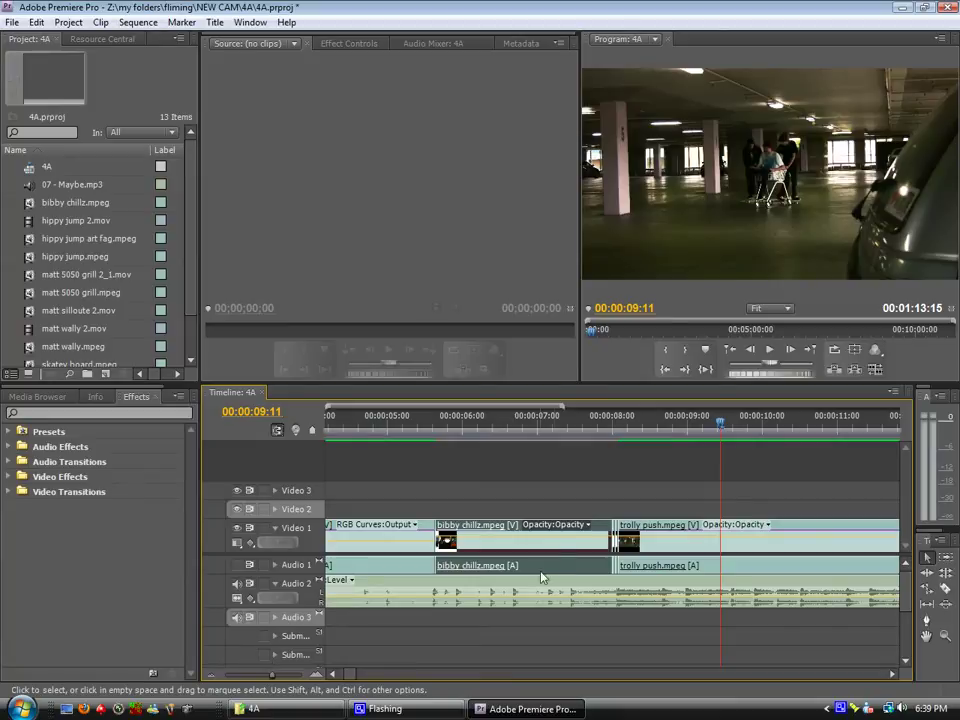
pyautogui.moveTo(273, 679); pyautogui.dragTo(265, 680)
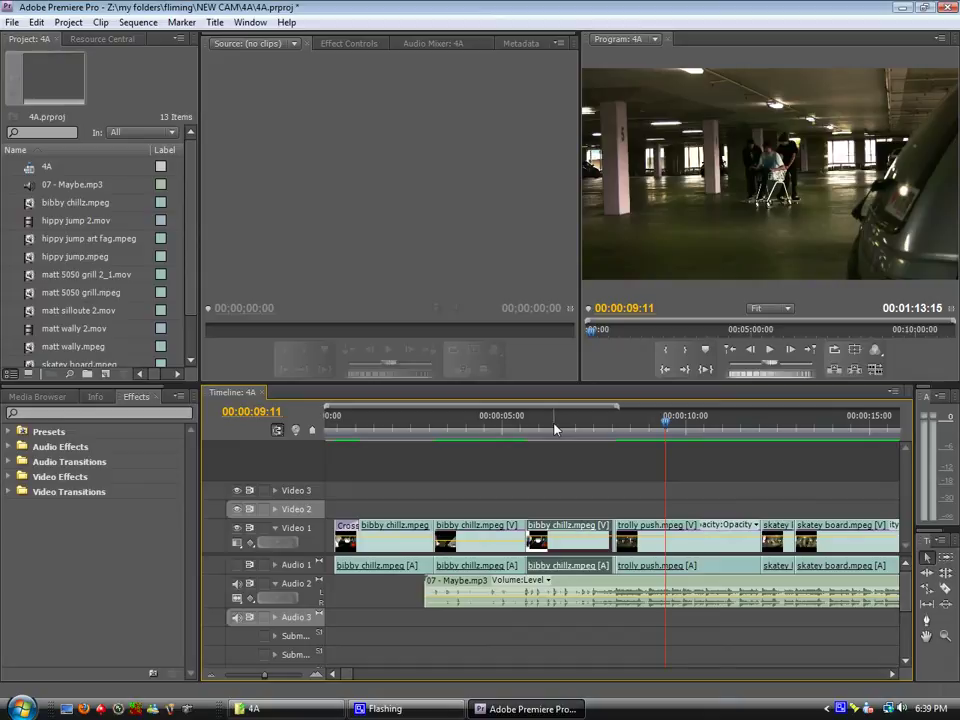
pyautogui.moveTo(265, 676); pyautogui.dragTo(259, 676)
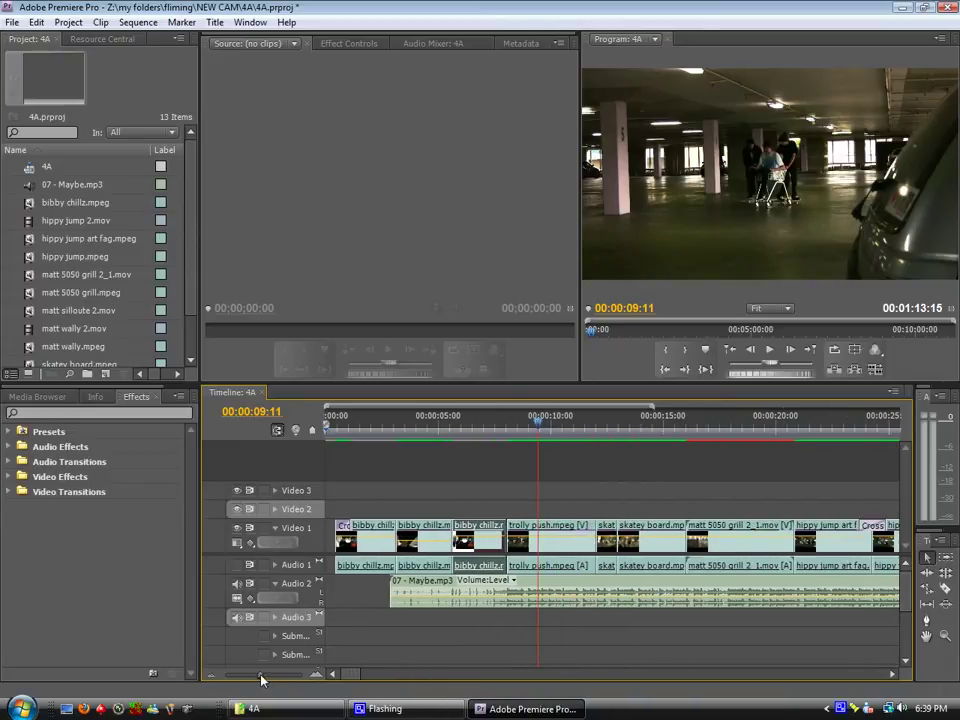
pyautogui.moveTo(543, 433); pyautogui.dragTo(719, 440)
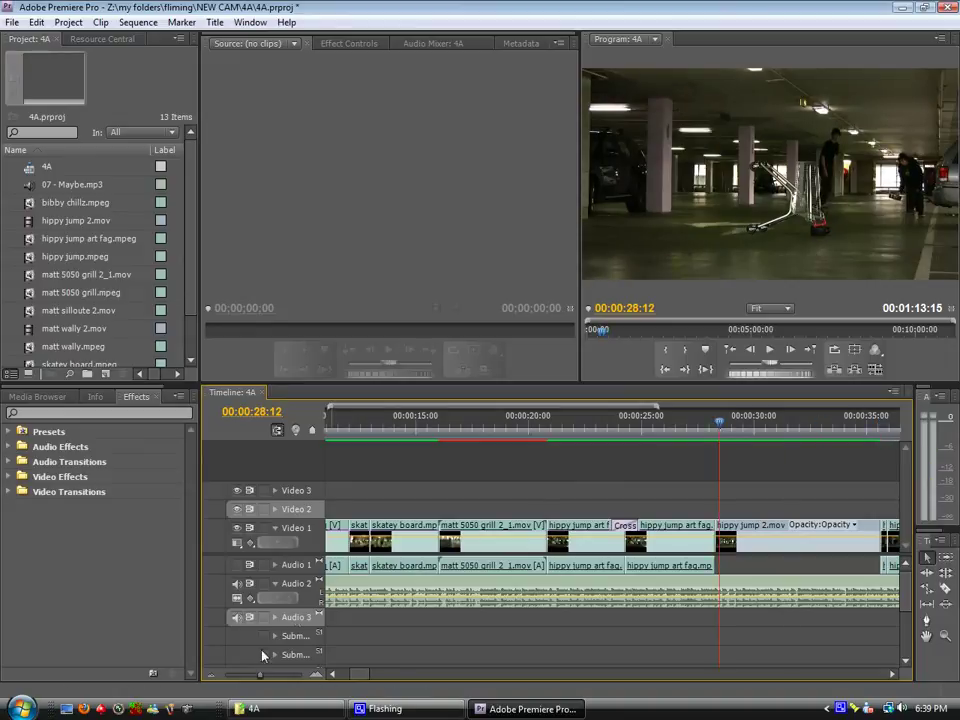
pyautogui.moveTo(258, 676); pyautogui.dragTo(251, 676)
pyautogui.click(774, 428)
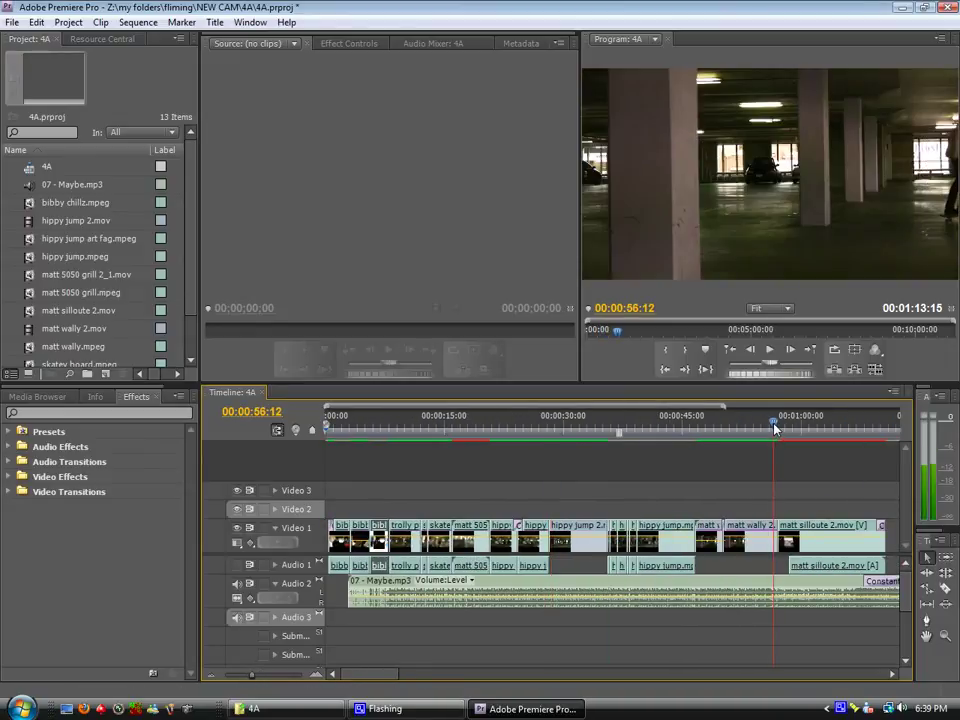
pyautogui.moveTo(251, 676); pyautogui.dragTo(262, 676)
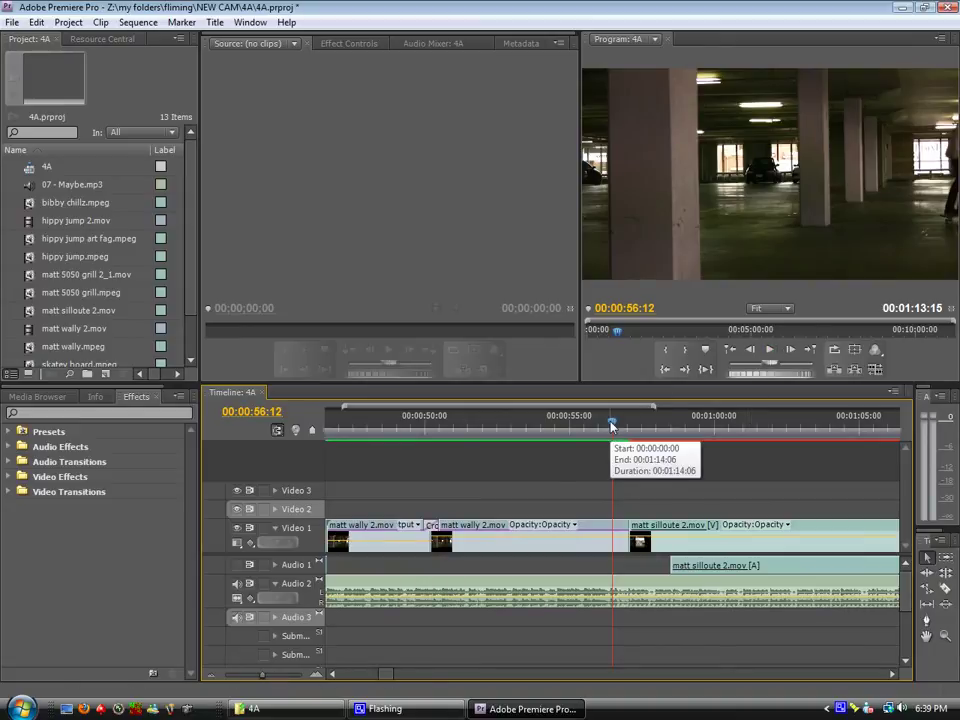
pyautogui.press('Left')
pyautogui.press('Left')
pyautogui.click(769, 351)
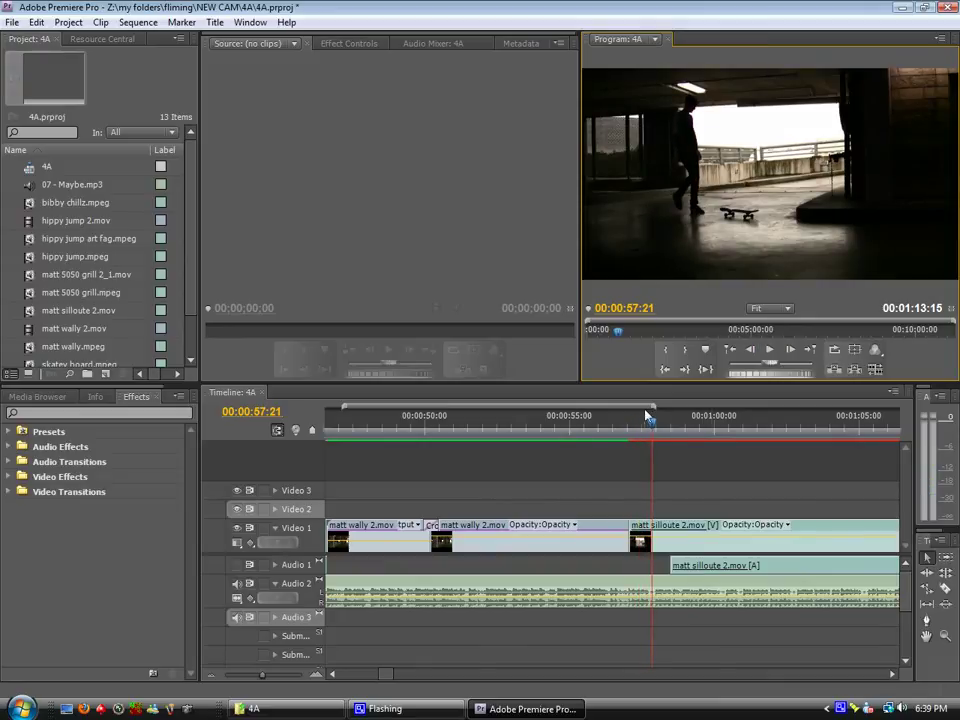
pyautogui.moveTo(626, 428); pyautogui.dragTo(623, 428)
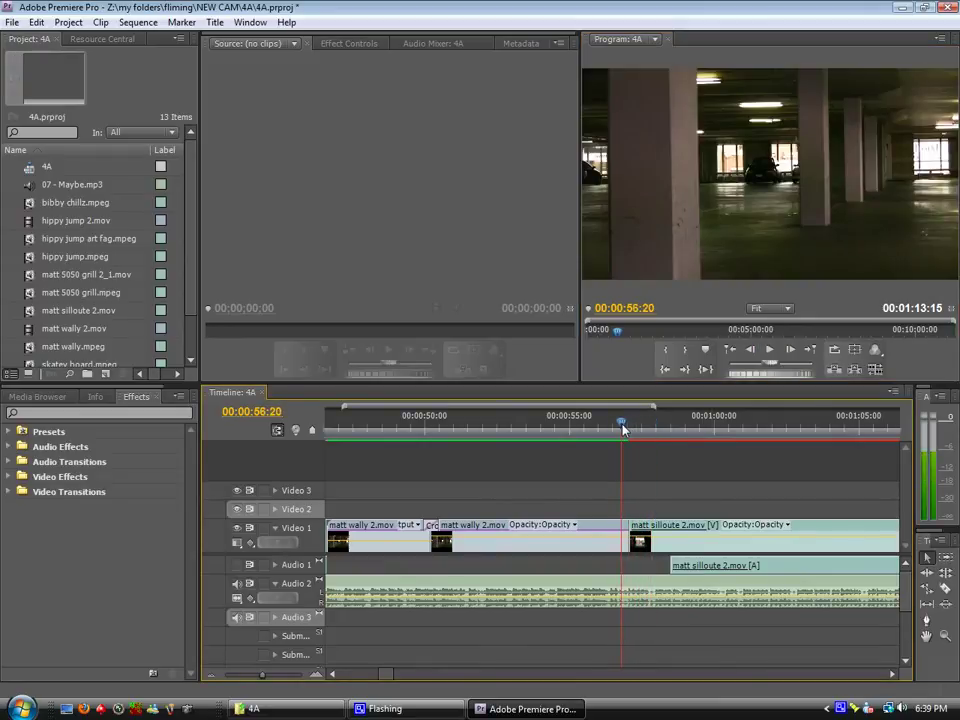
pyautogui.click(769, 351)
pyautogui.click(769, 351)
pyautogui.moveTo(748, 430); pyautogui.dragTo(821, 430)
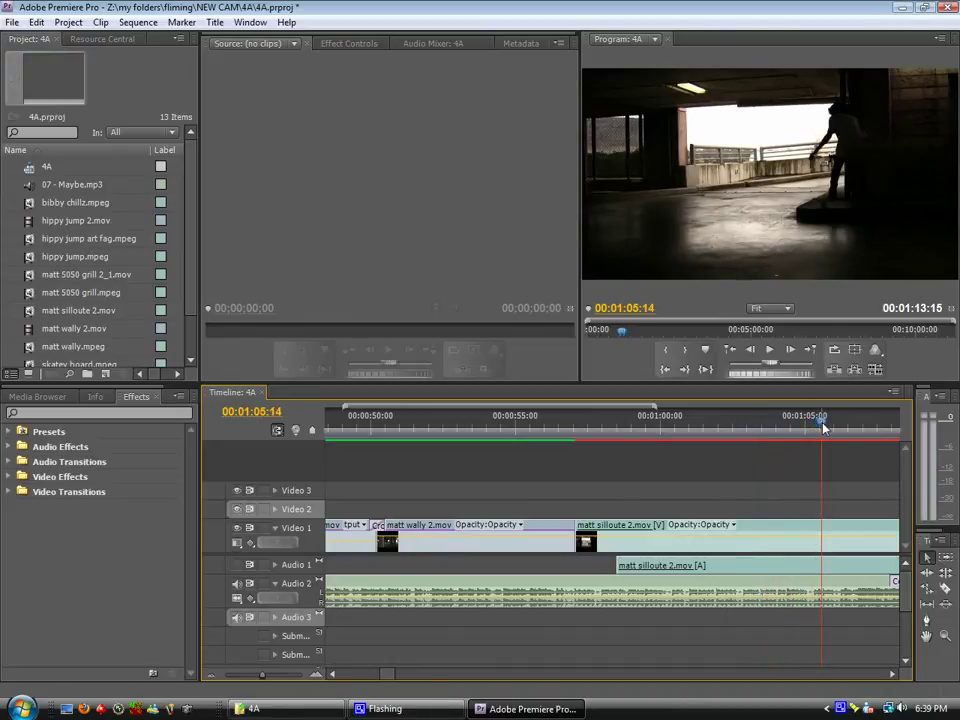
# Step: Replay the closing dissolve from about 00:01:06:22, then zoom out and scroll back to 00:00
pyautogui.click(769, 352)
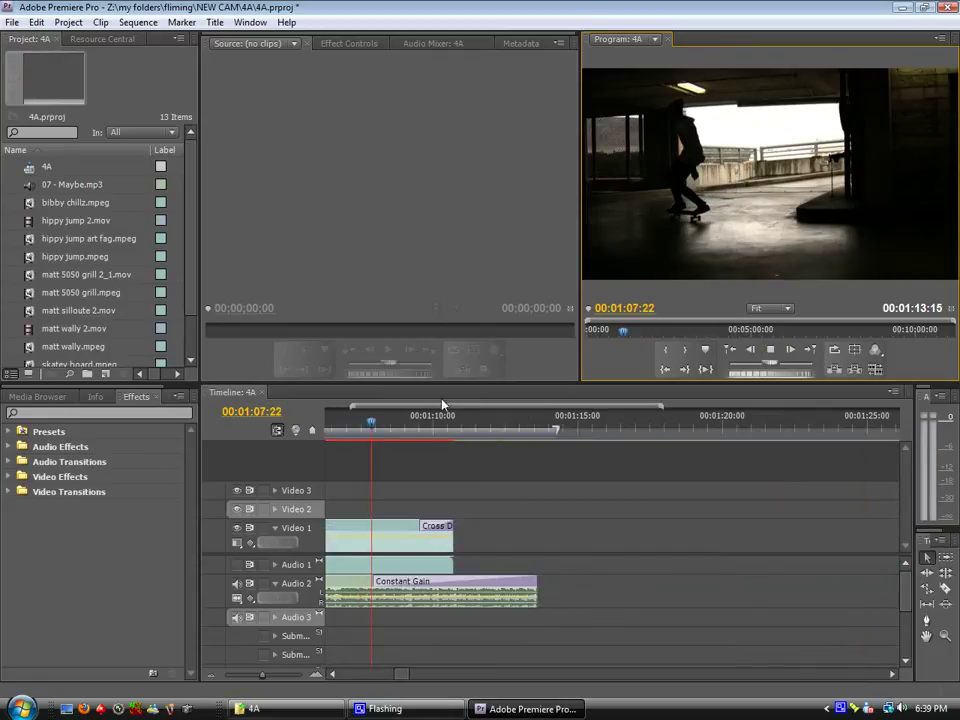
pyautogui.click(357, 424)
pyautogui.moveTo(265, 680); pyautogui.dragTo(268, 680)
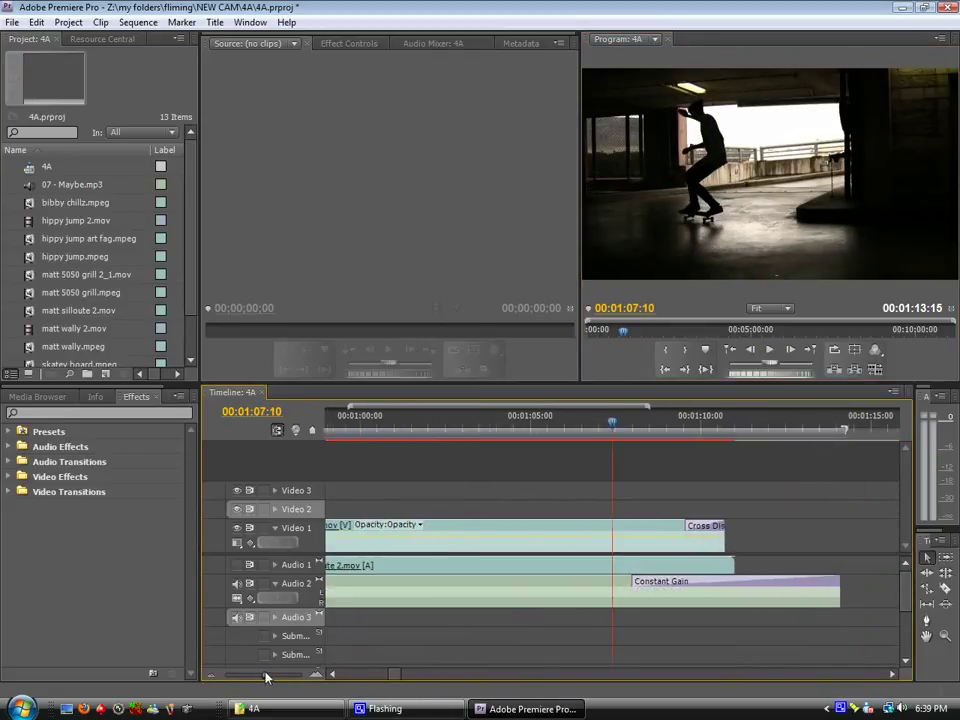
pyautogui.moveTo(600, 430); pyautogui.dragTo(529, 437)
pyautogui.click(770, 351)
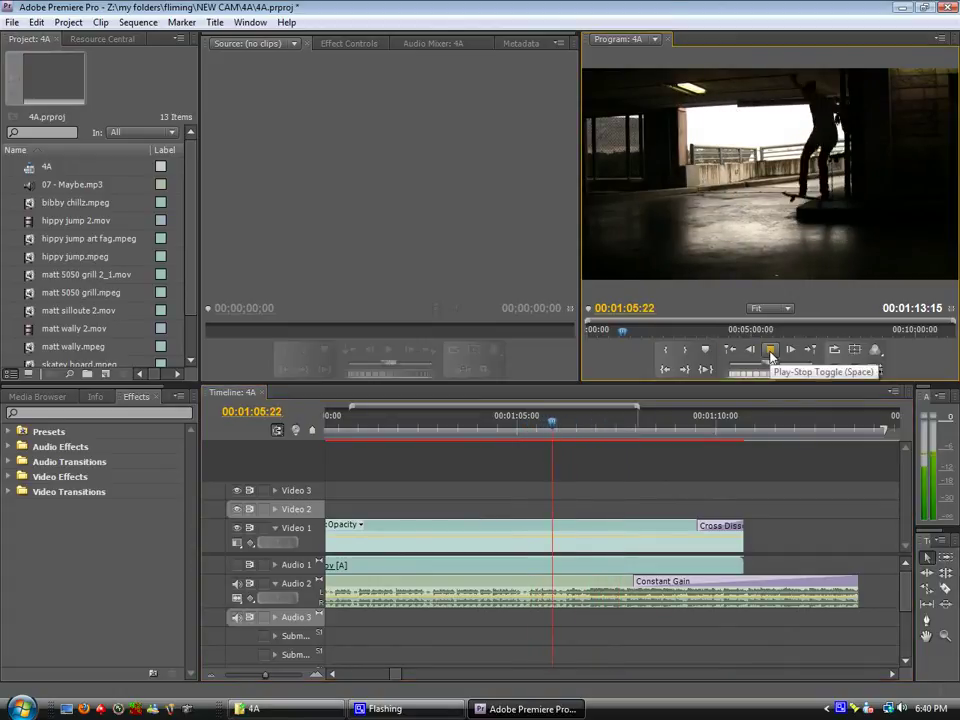
pyautogui.click(770, 350)
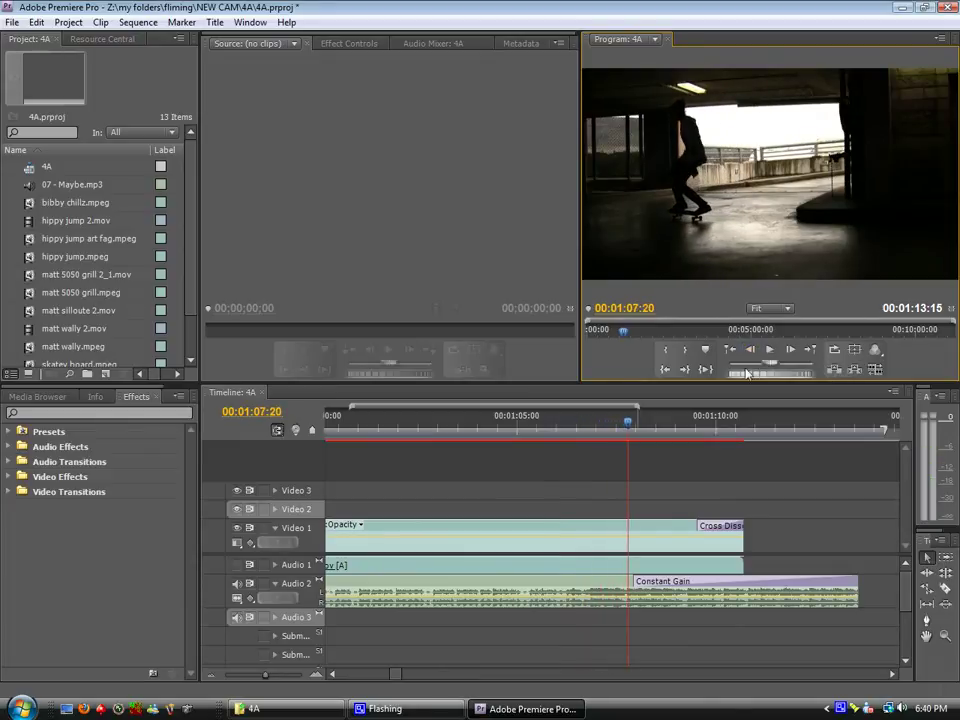
pyautogui.moveTo(265, 677); pyautogui.dragTo(256, 679)
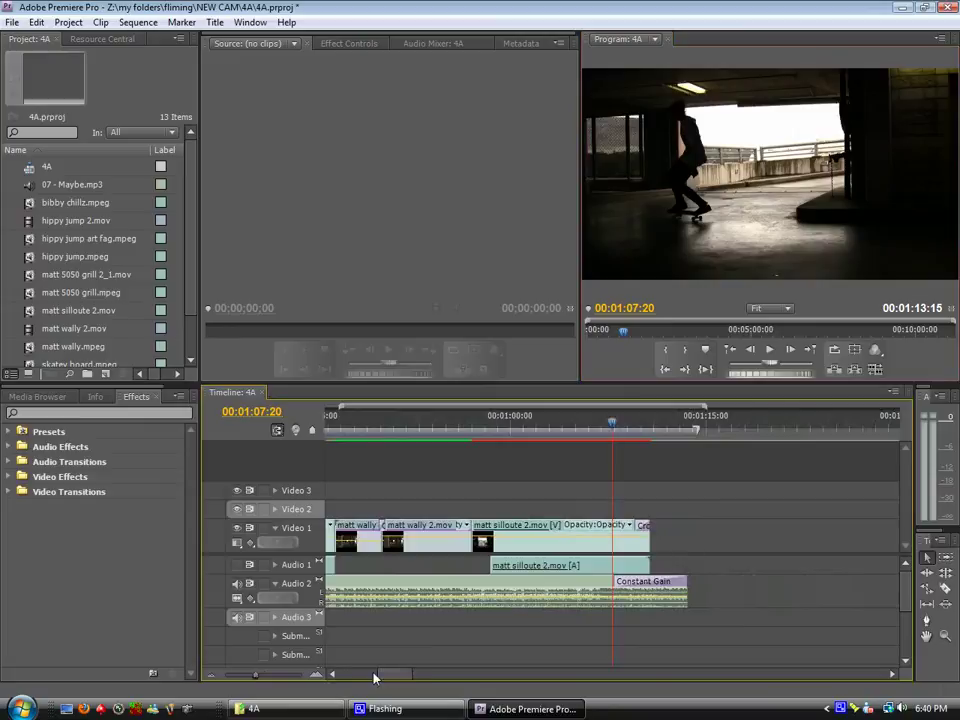
pyautogui.moveTo(388, 679); pyautogui.dragTo(326, 676)
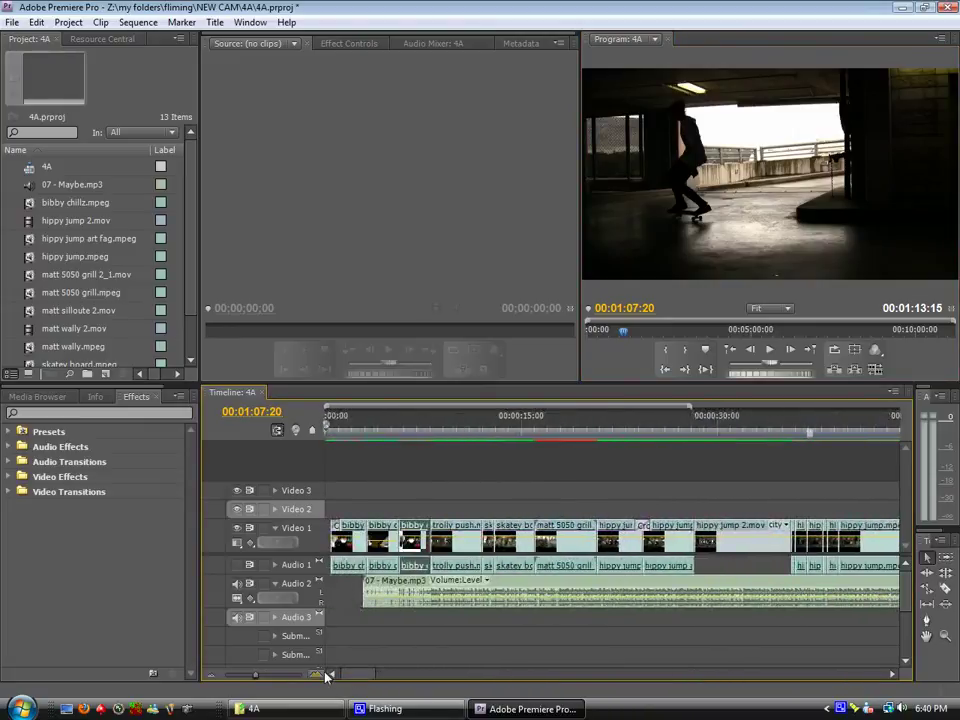
# Step: Play the opening clips from the skateboard wheel shot near 00:00:08:11, then scrub to 00:00:22:19
pyautogui.click(437, 427)
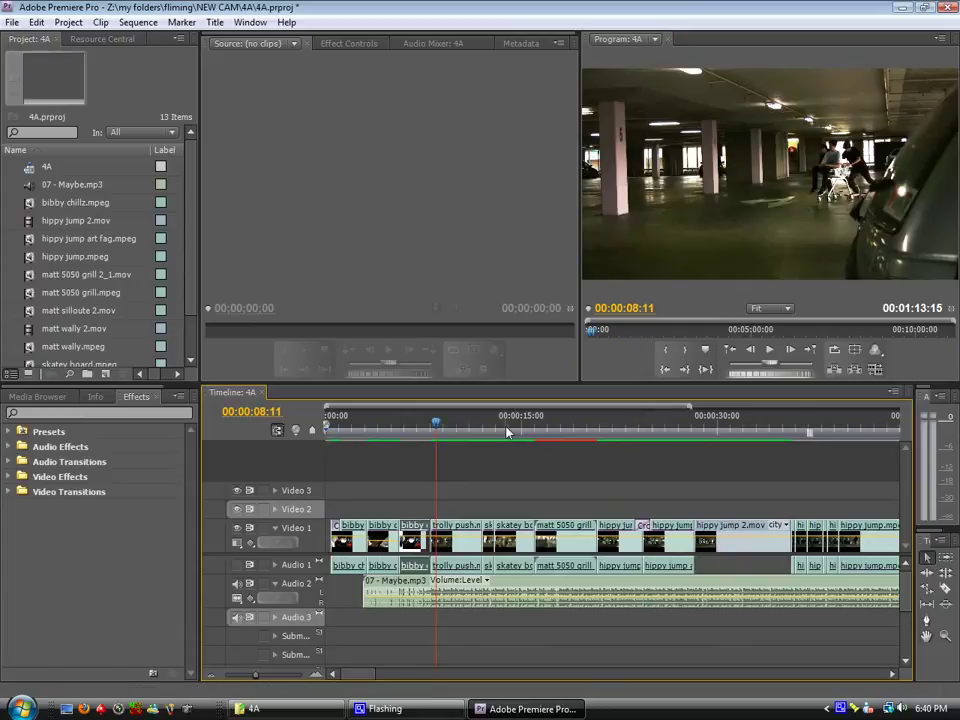
pyautogui.moveTo(494, 430); pyautogui.dragTo(492, 437)
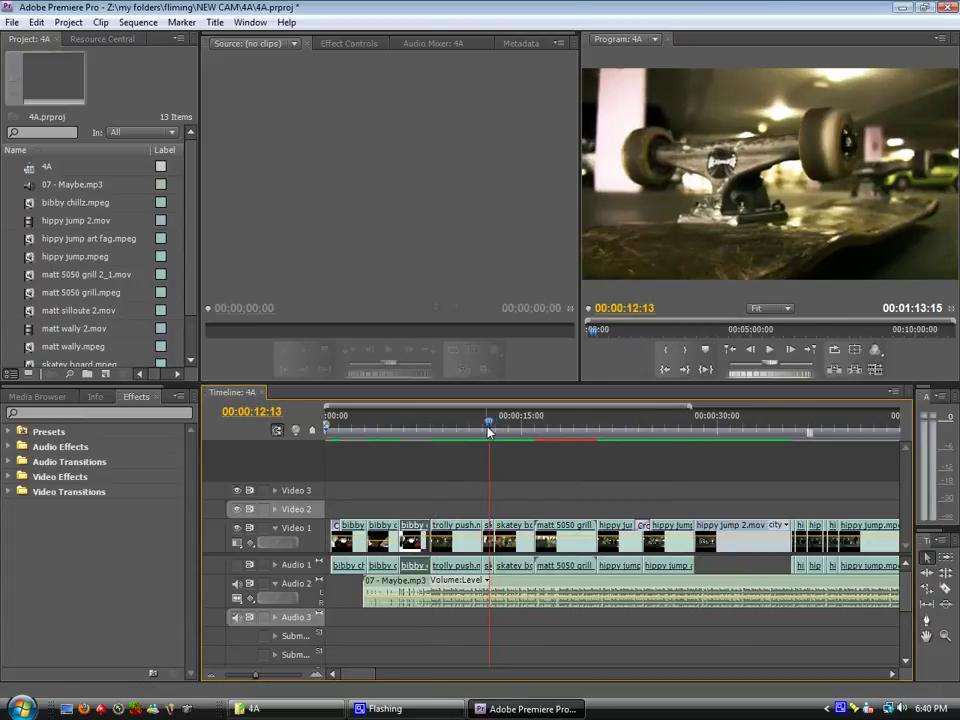
pyautogui.click(769, 349)
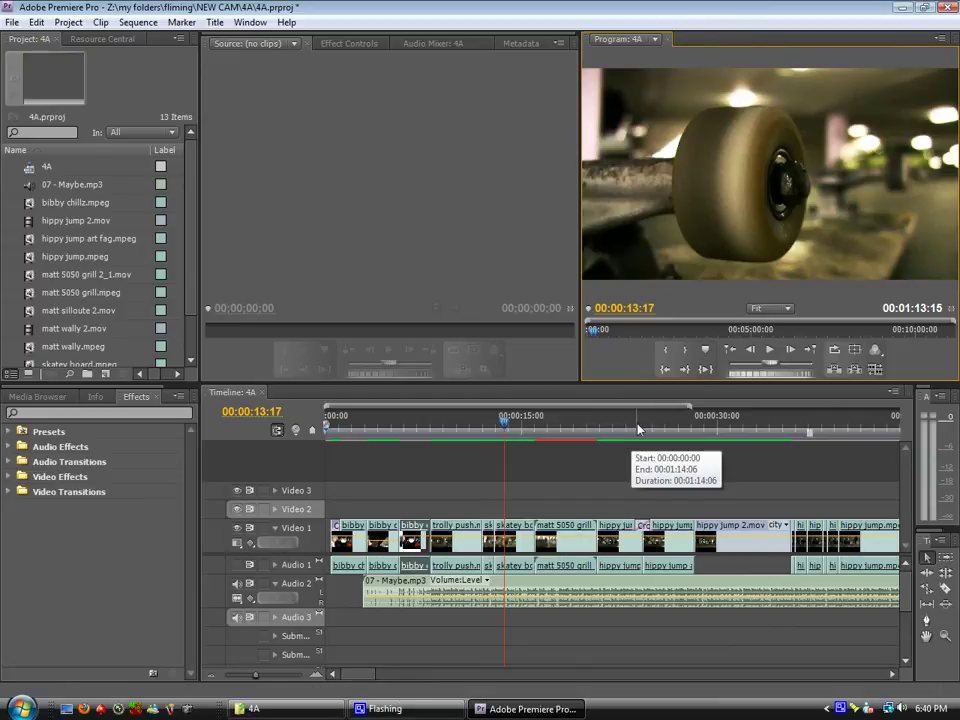
pyautogui.moveTo(637, 430); pyautogui.dragTo(622, 430)
# Step: Browse the Dissolve and 3D Motion transitions, selecting Cross Dissolve and then Cube Spin
pyautogui.click(9, 492)
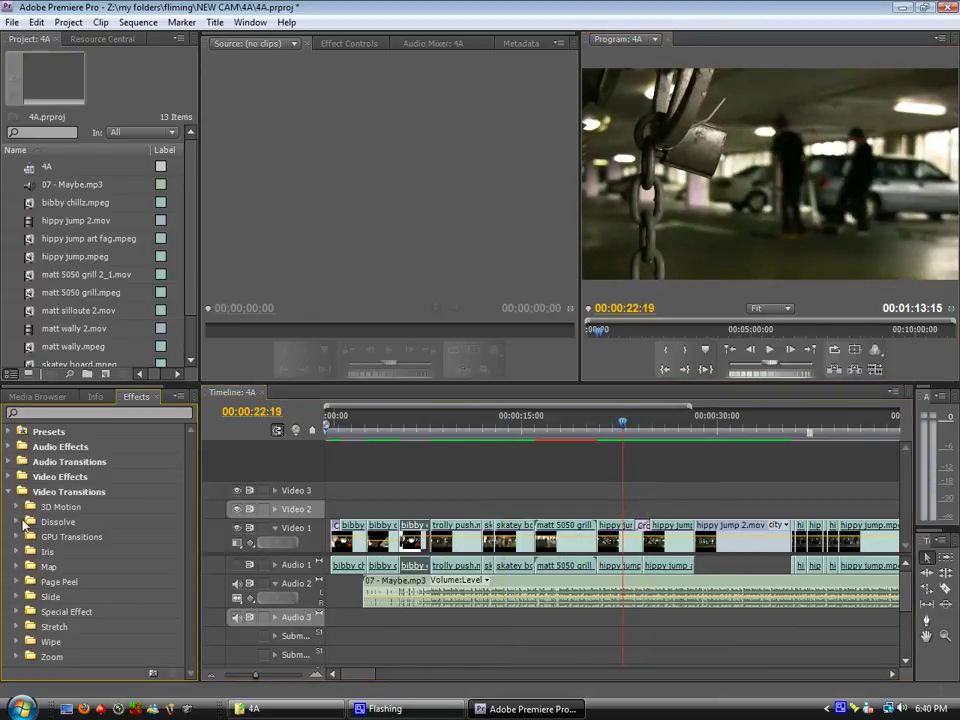
pyautogui.click(17, 522)
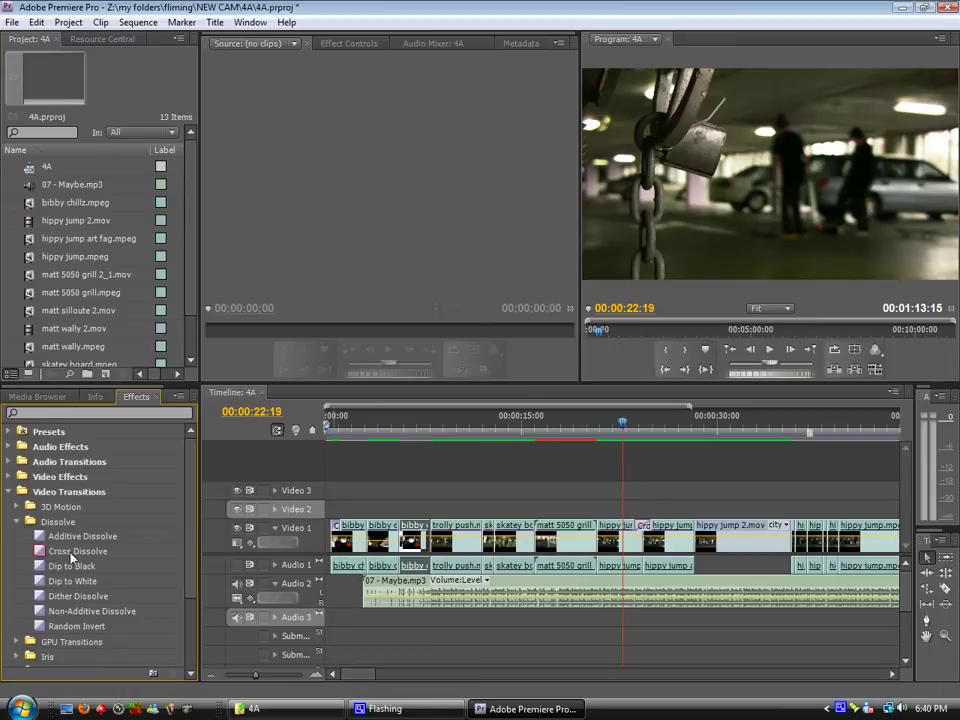
pyautogui.click(72, 553)
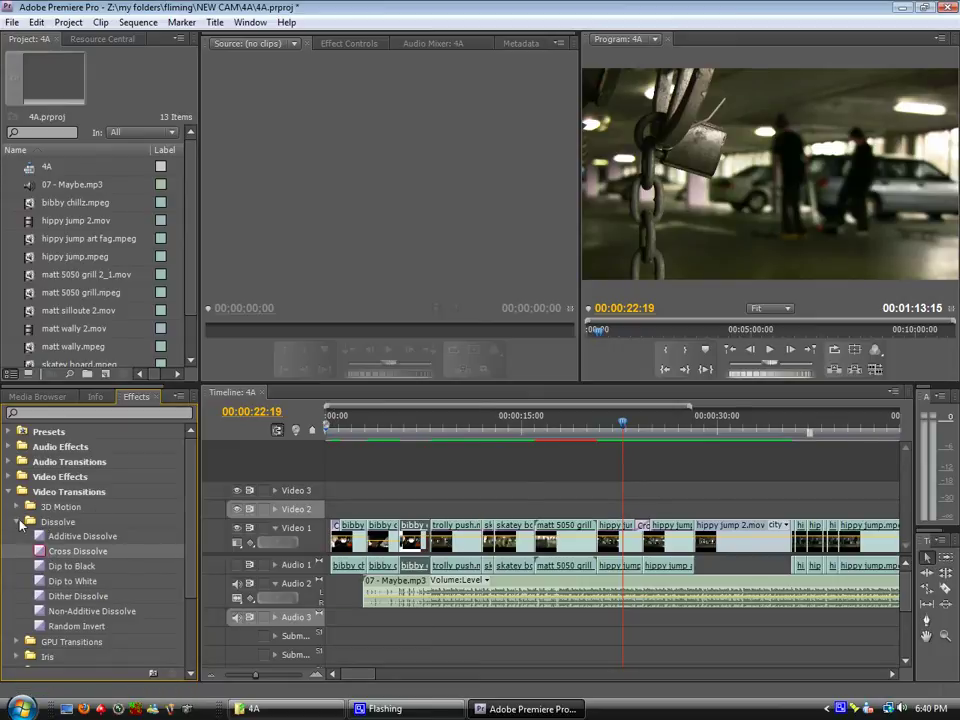
pyautogui.click(17, 522)
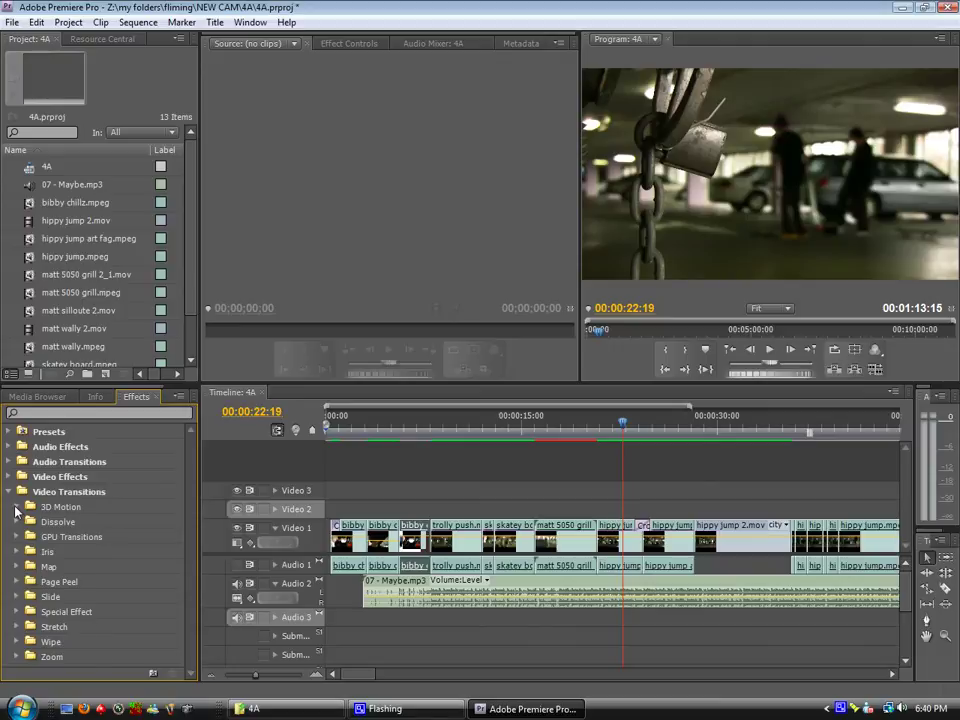
pyautogui.click(16, 507)
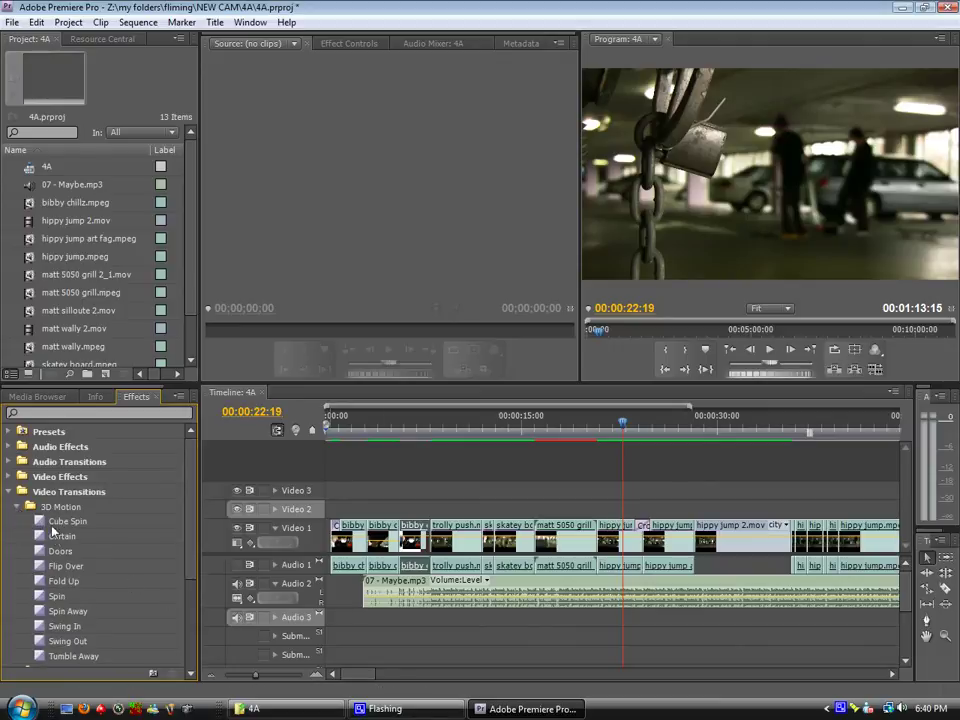
pyautogui.click(44, 522)
pyautogui.click(16, 507)
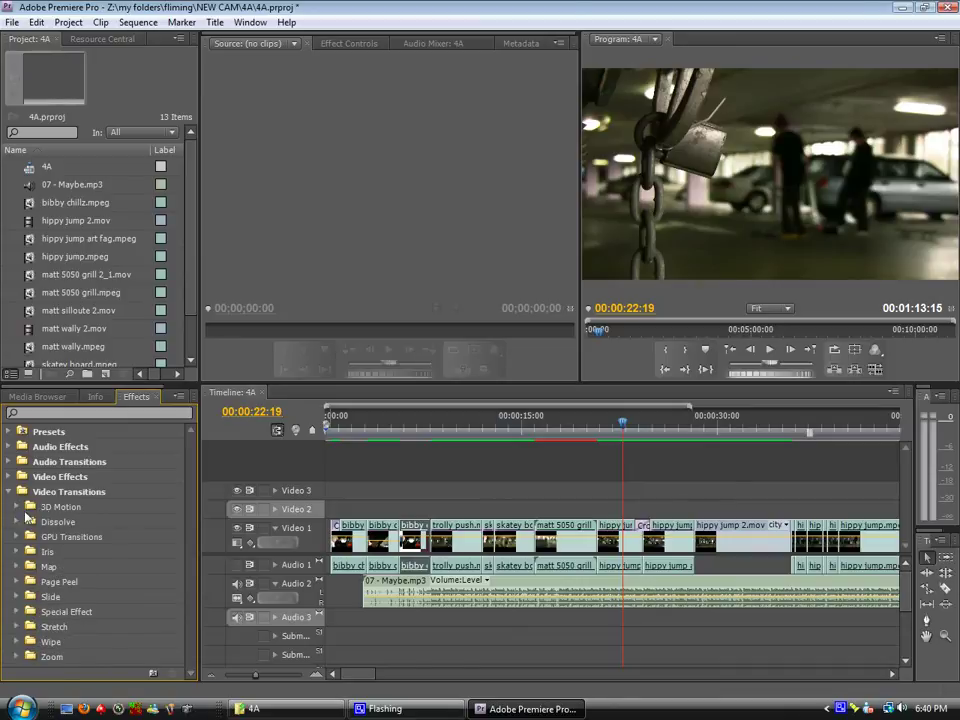
# Step: Place Cube Spin on the cut before hippy jump 2.mov and preview it
pyautogui.moveTo(265, 672); pyautogui.dragTo(262, 678)
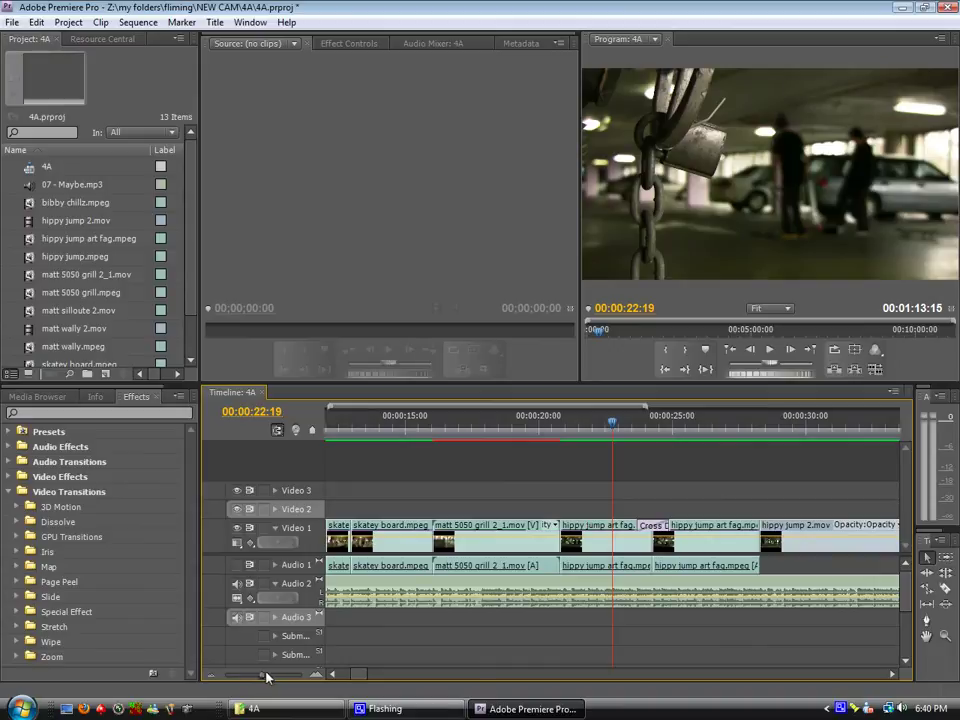
pyautogui.scroll(-3, 365, 682)
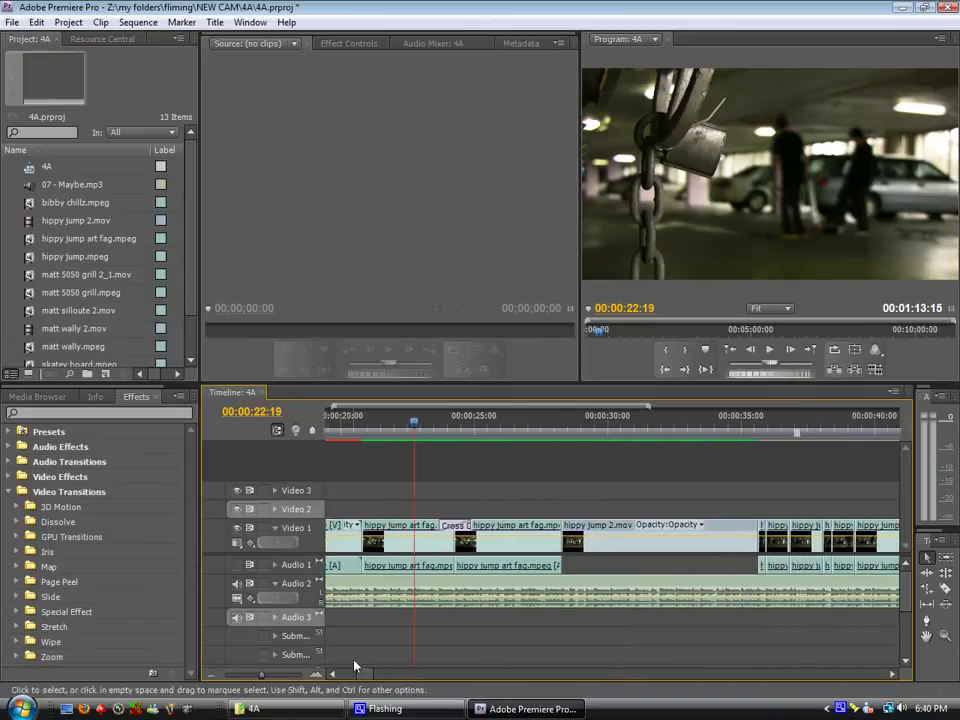
pyautogui.click(17, 509)
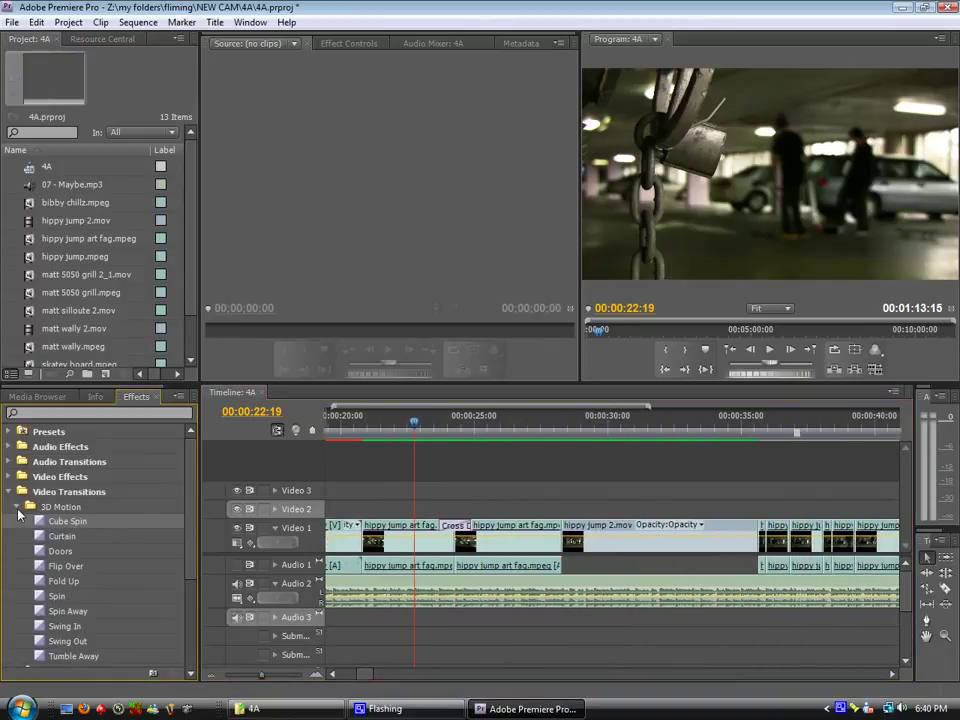
pyautogui.moveTo(413, 548); pyautogui.dragTo(548, 527)
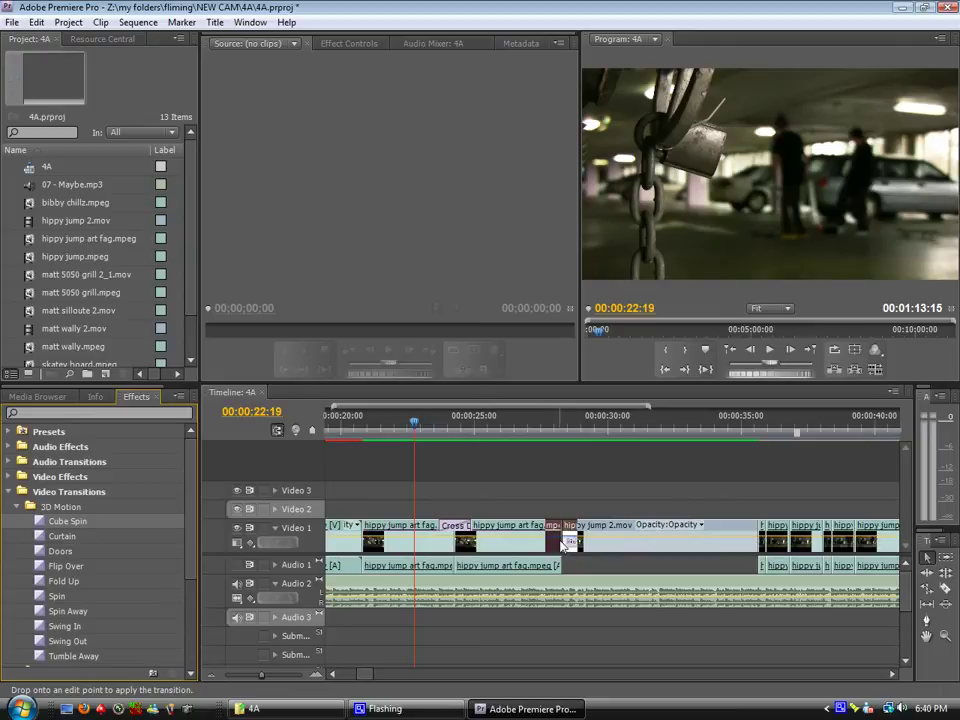
pyautogui.click(536, 425)
pyautogui.click(769, 349)
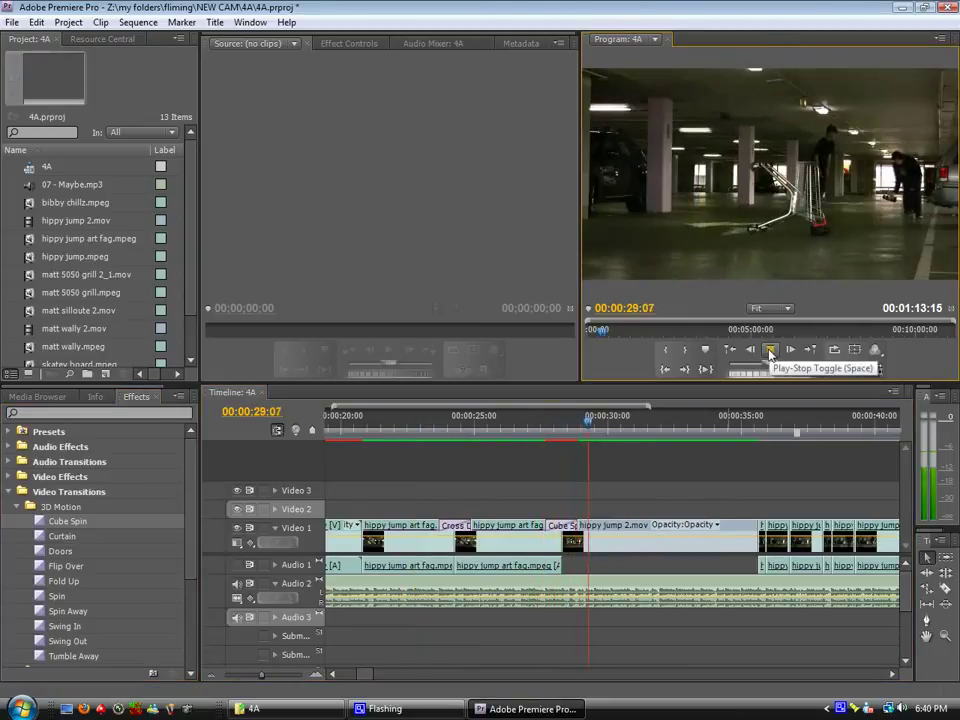
pyautogui.click(769, 349)
# Step: Delete the Cube Spin transition and collapse the Video Transitions category
pyautogui.click(560, 526)
pyautogui.press('Delete')
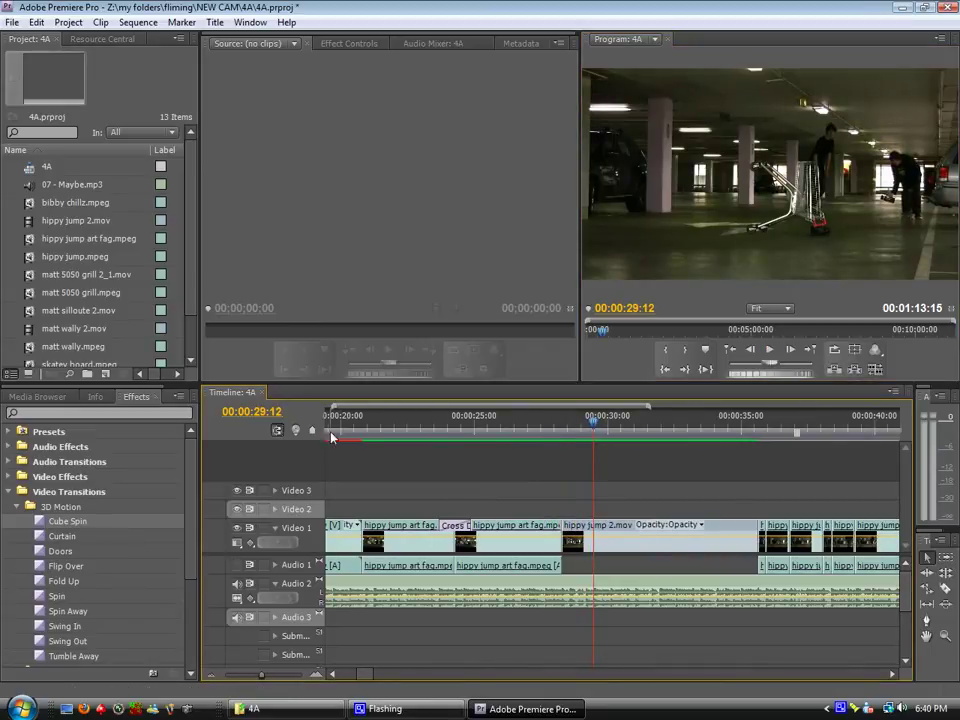
pyautogui.click(9, 492)
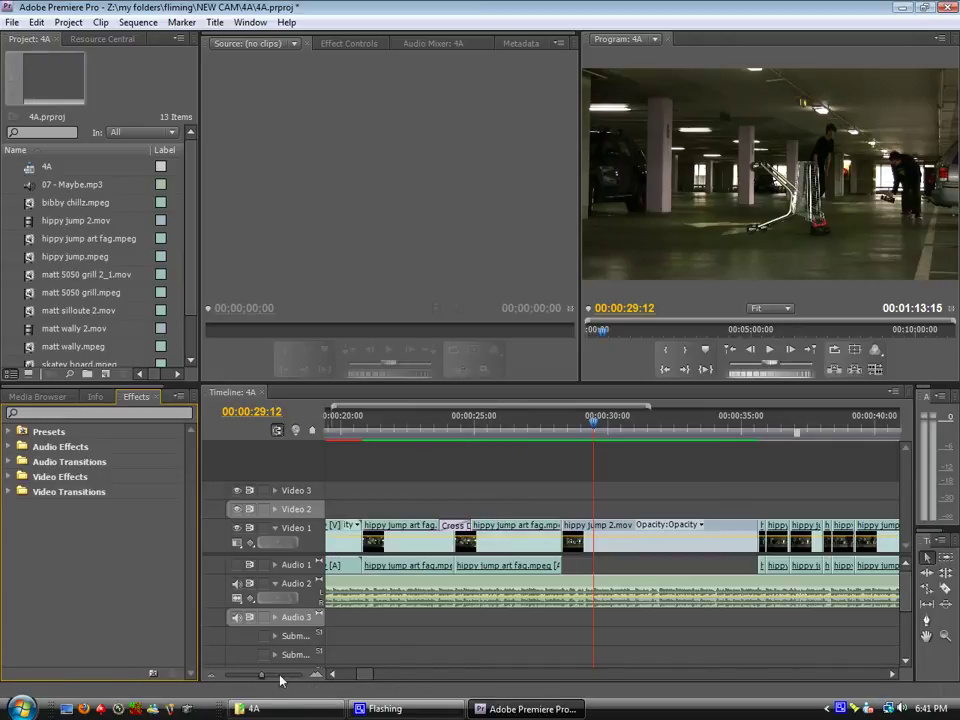
# Step: Zoom the timeline out, play from 29 seconds, and set the Program monitor to Draft Quality
pyautogui.moveTo(263, 680); pyautogui.dragTo(253, 680)
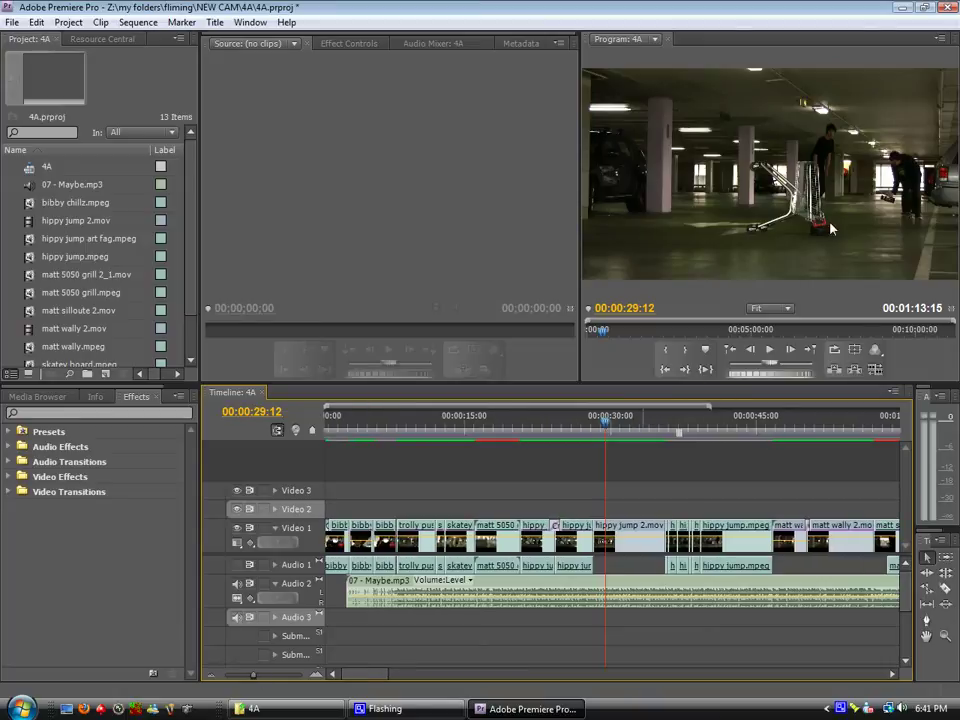
pyautogui.press('space')
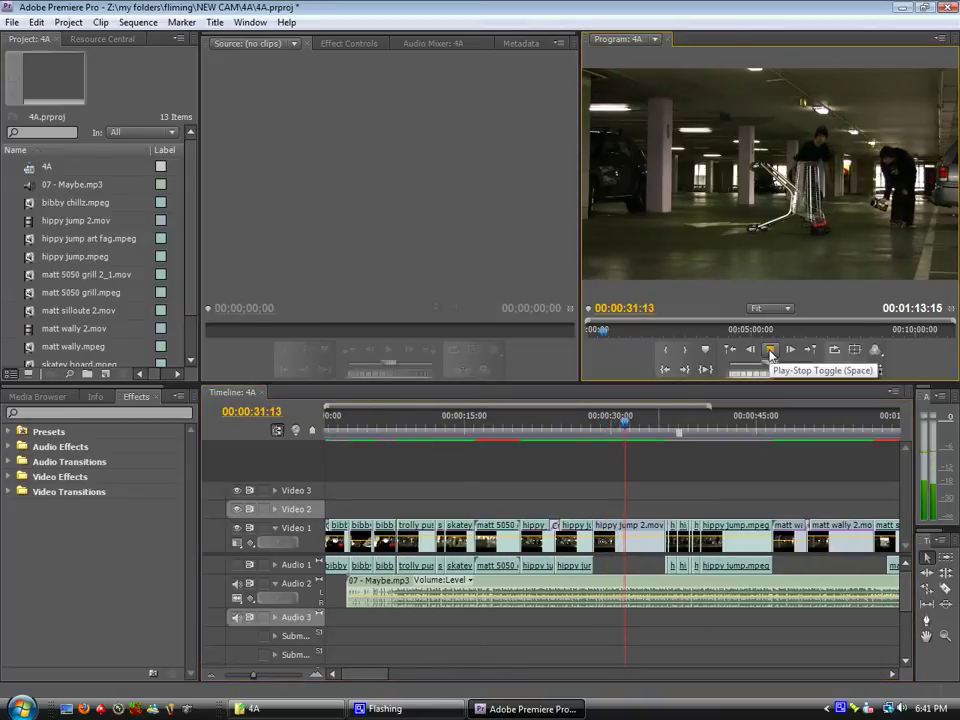
pyautogui.rightClick(673, 142)
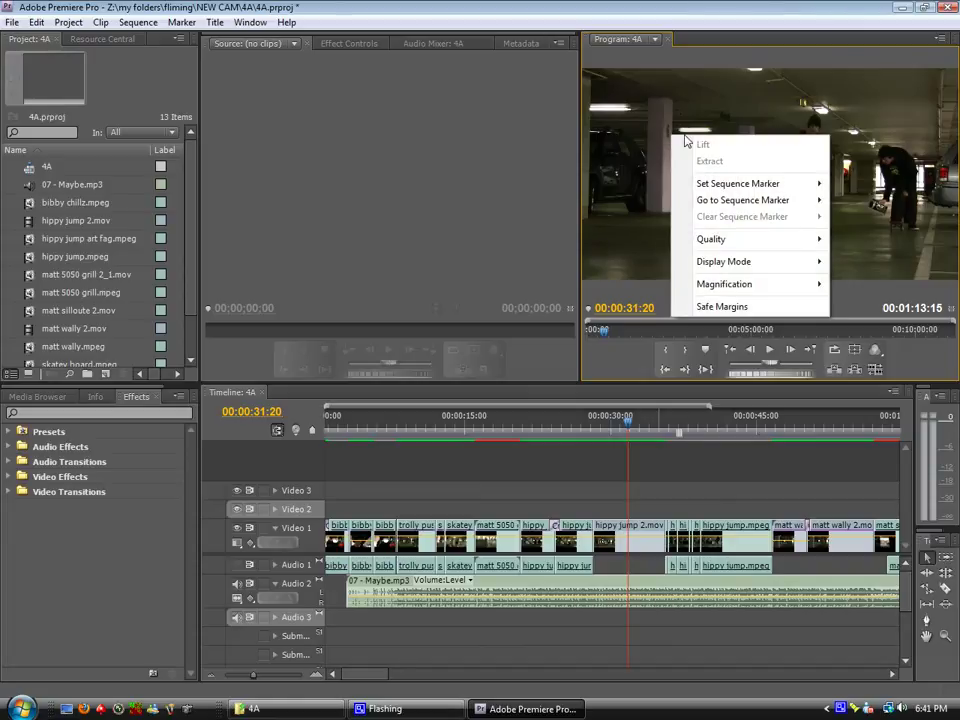
pyautogui.moveTo(729, 238)
pyautogui.click(593, 257)
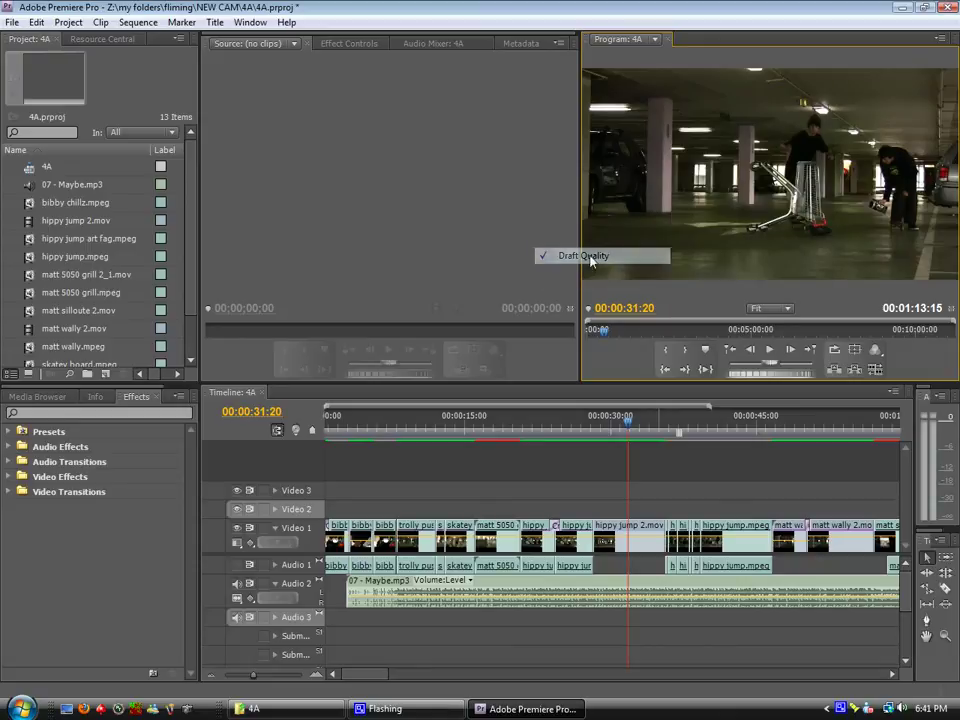
pyautogui.rightClick(742, 174)
pyautogui.moveTo(781, 276)
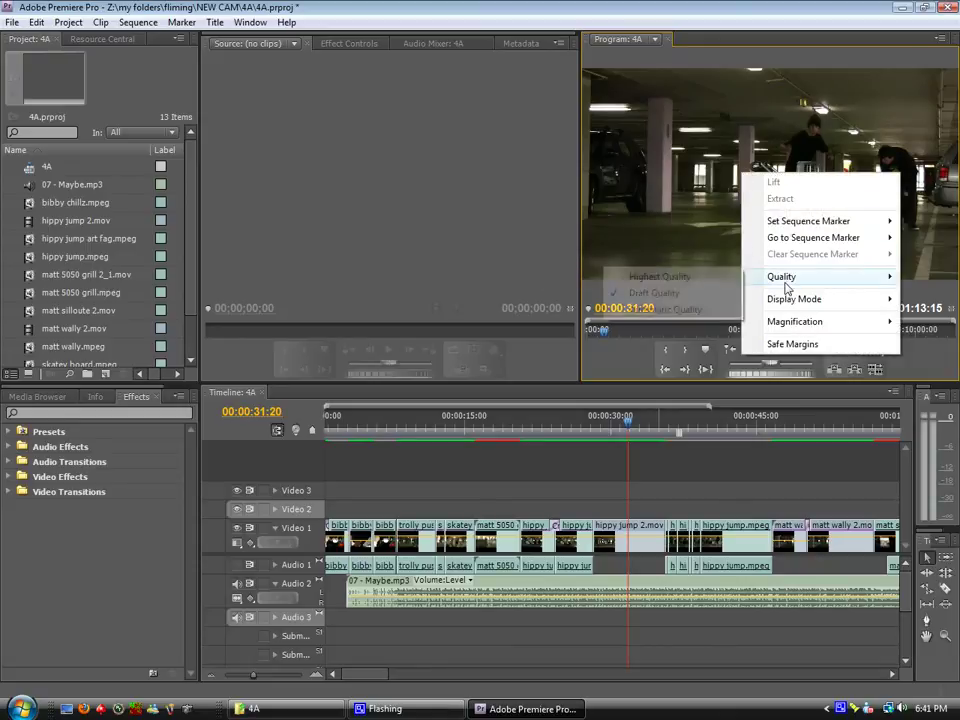
pyautogui.click(648, 293)
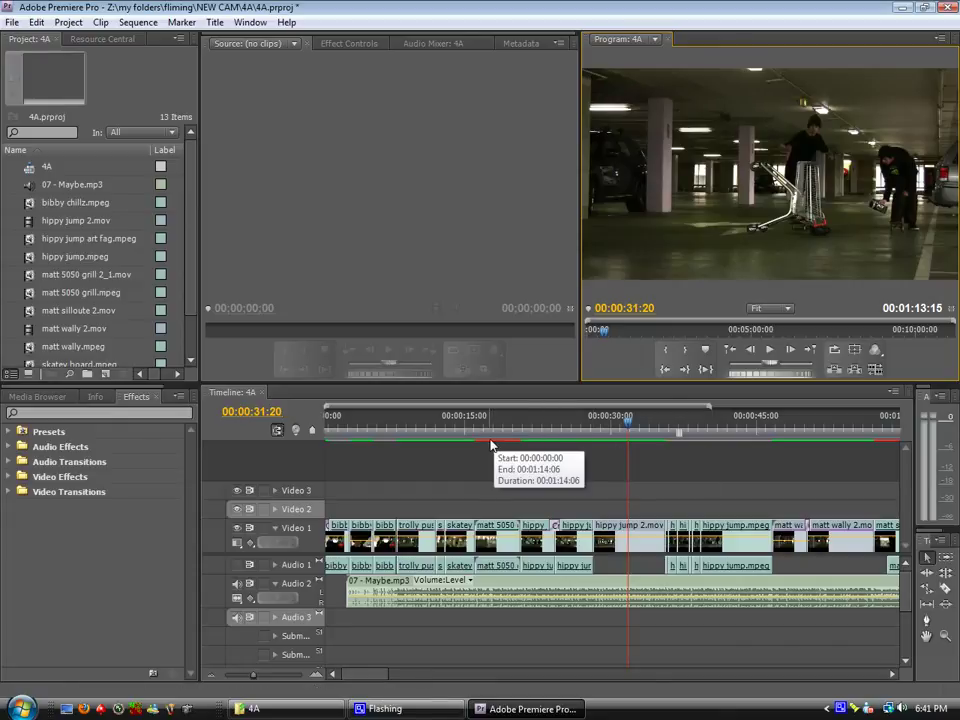
# Step: Zoom the timeline out to the whole sequence, start then cancel a preview render, and jump to 10 seconds
pyautogui.moveTo(487, 419); pyautogui.dragTo(497, 427)
pyautogui.moveTo(256, 676)
pyautogui.mouseDown()
pyautogui.moveTo(245, 678)
pyautogui.moveTo(258, 679)
pyautogui.mouseUp()
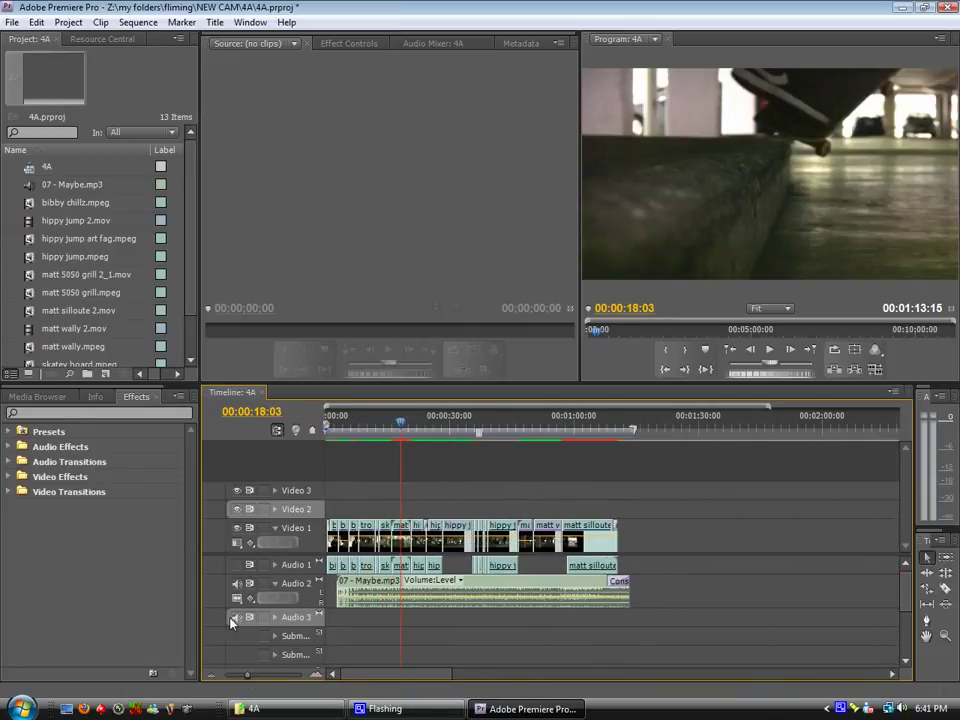
pyautogui.press('Return')
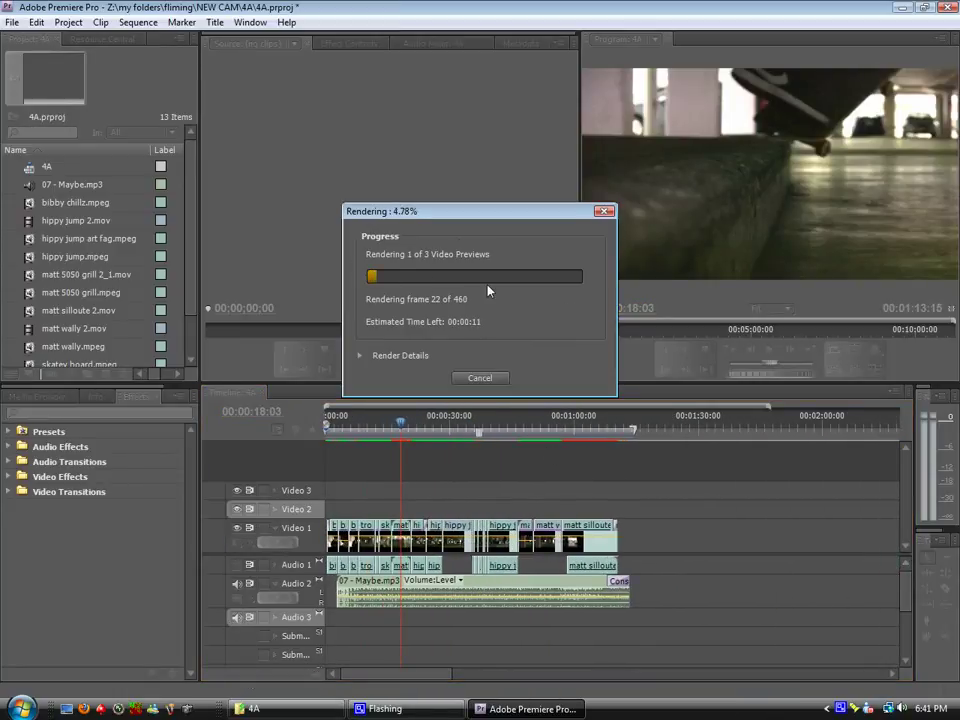
pyautogui.click(480, 377)
pyautogui.click(368, 420)
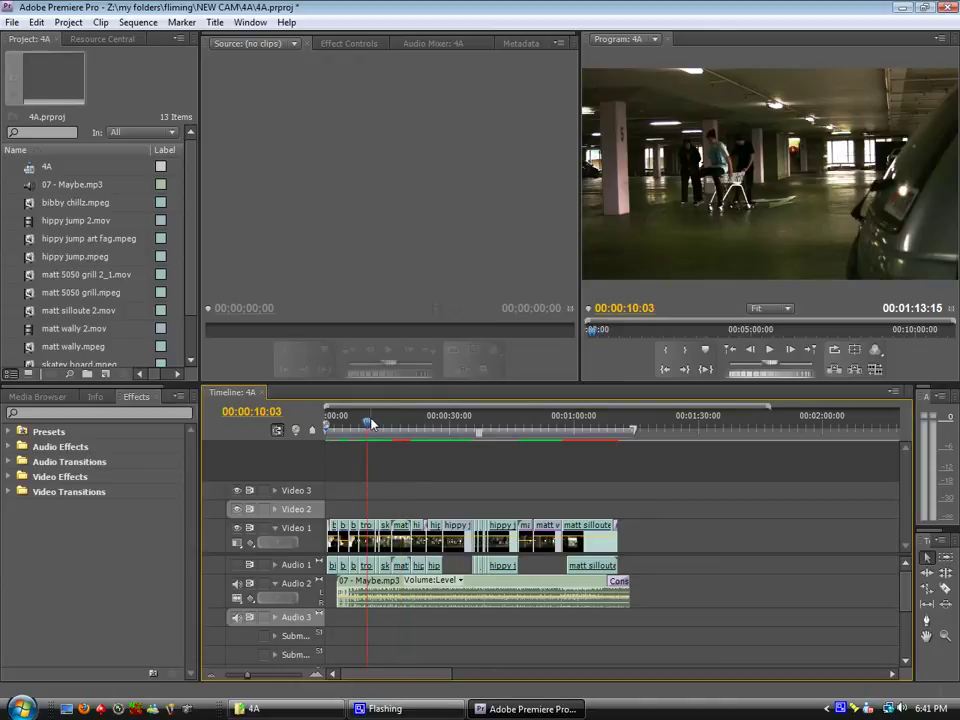
pyautogui.click(436, 428)
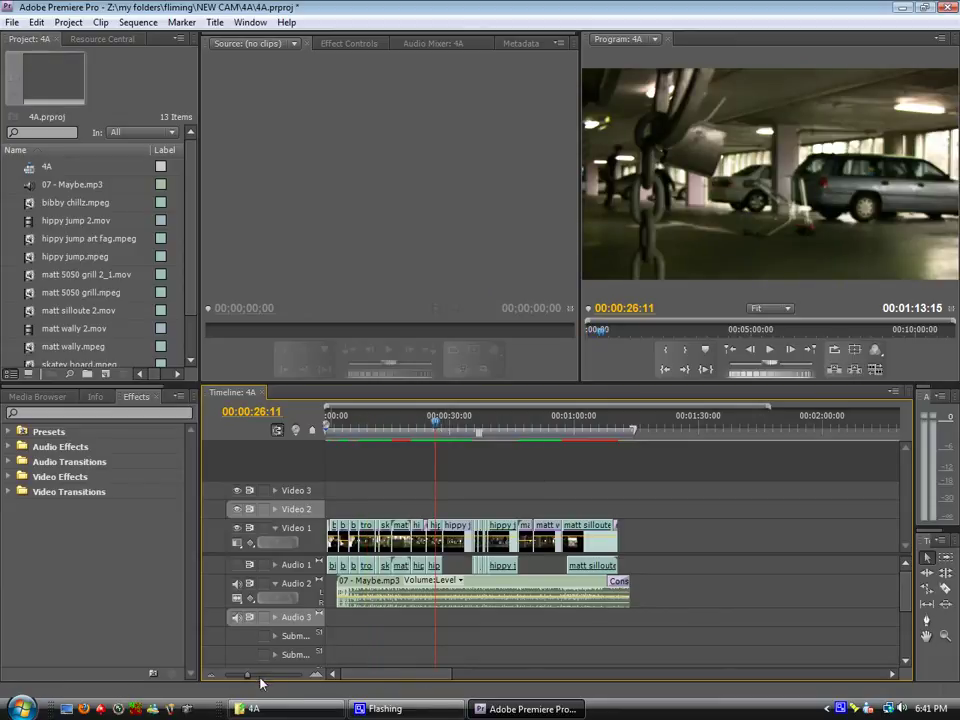
pyautogui.moveTo(248, 677); pyautogui.dragTo(263, 677)
pyautogui.click(615, 428)
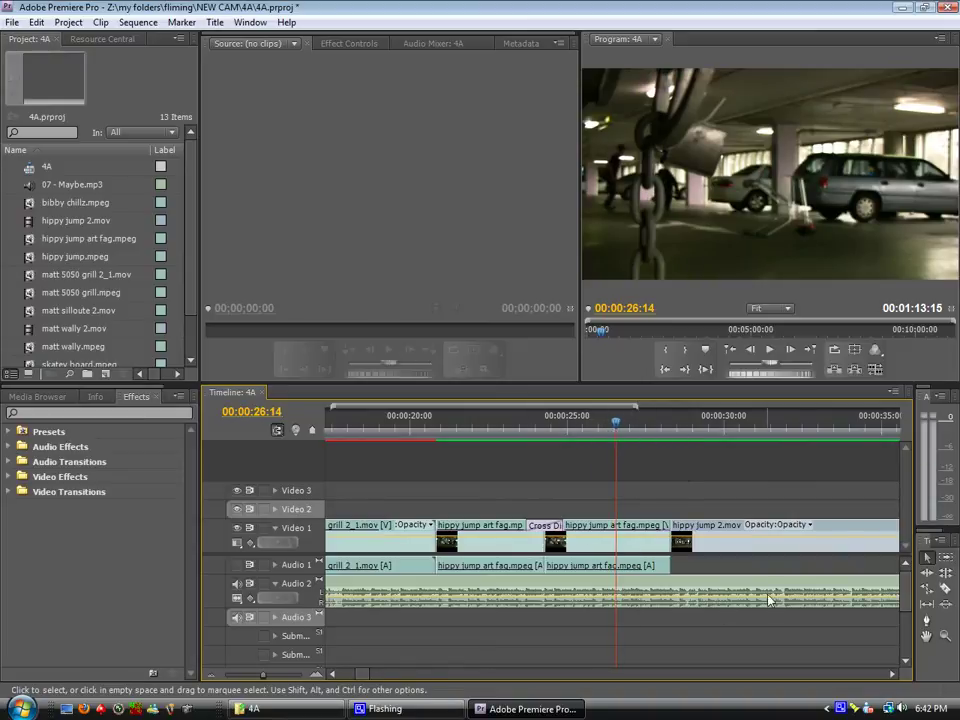
pyautogui.click(546, 425)
pyautogui.press('Left')
pyautogui.click(543, 425)
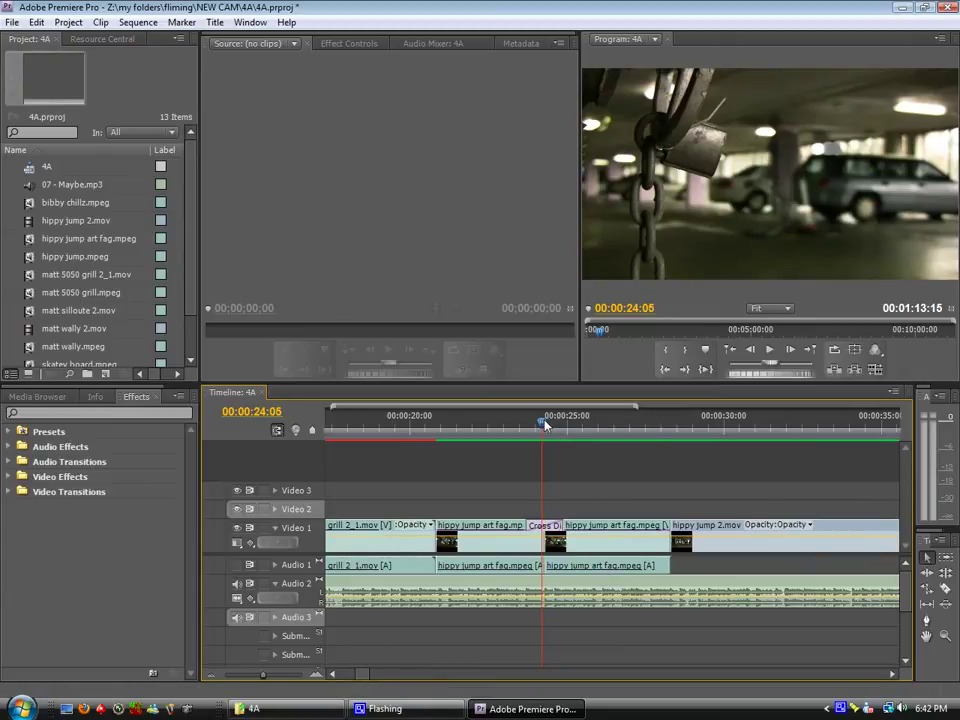
pyautogui.moveTo(545, 425); pyautogui.dragTo(533, 423)
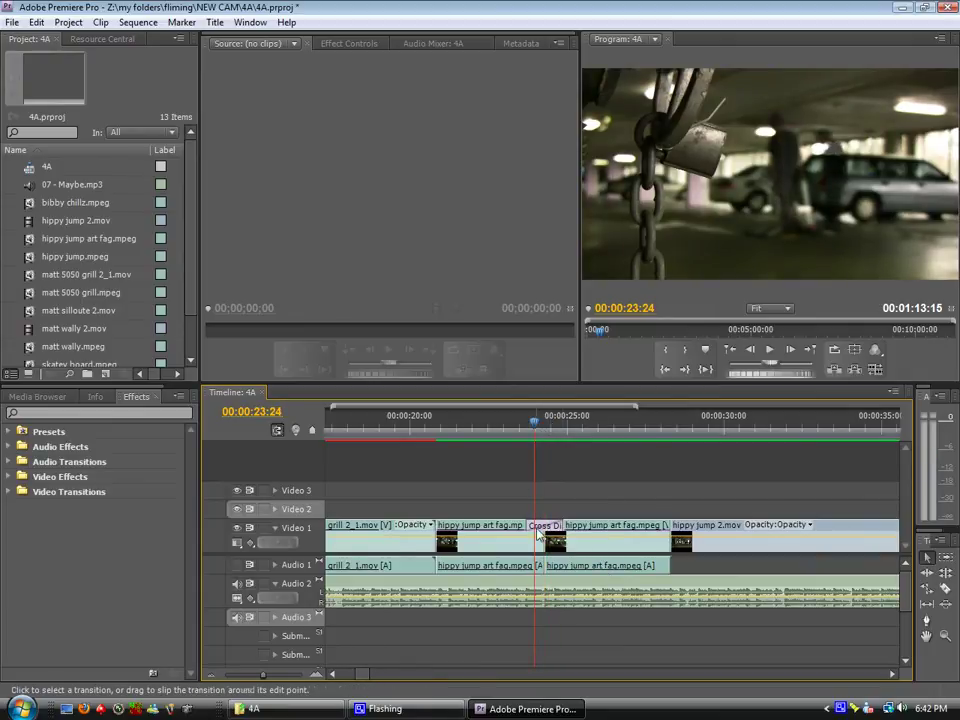
pyautogui.click(671, 426)
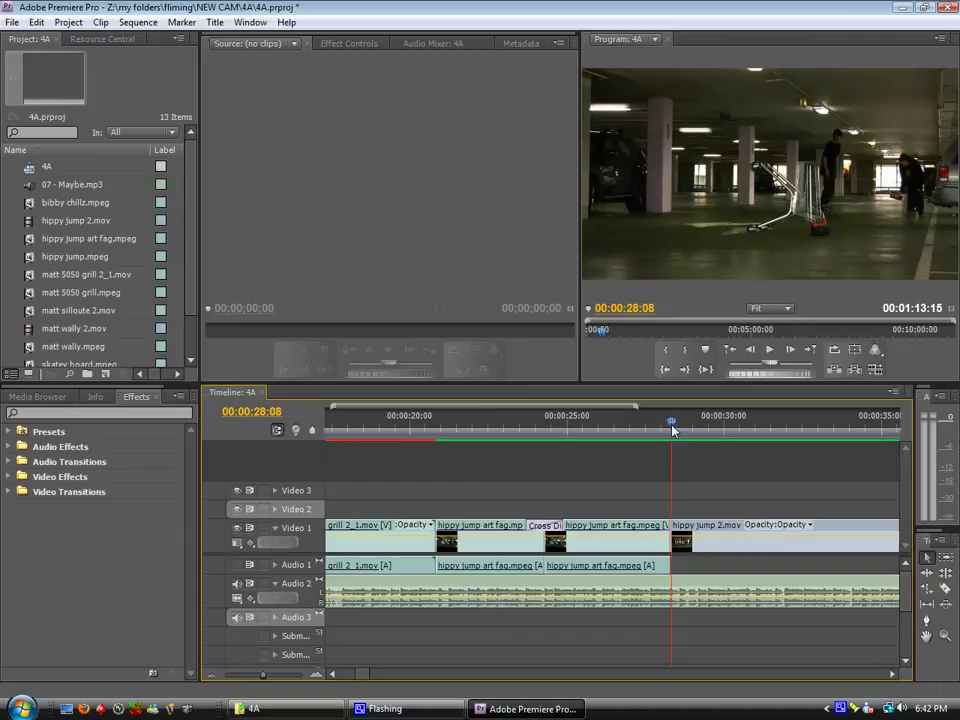
pyautogui.click(672, 426)
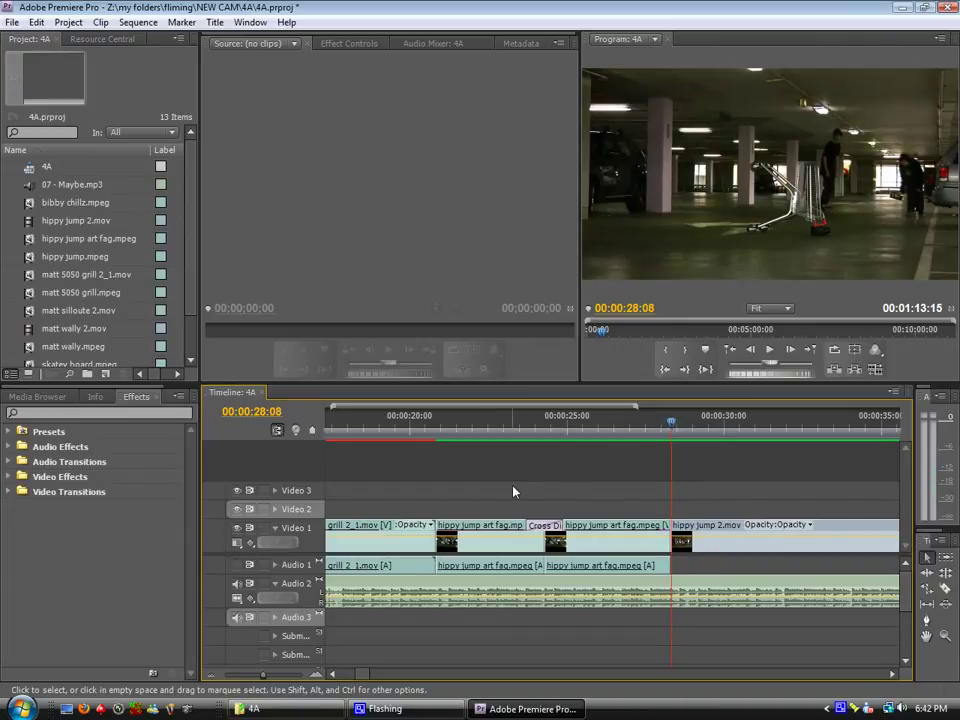
pyautogui.click(250, 22)
pyautogui.click(250, 22)
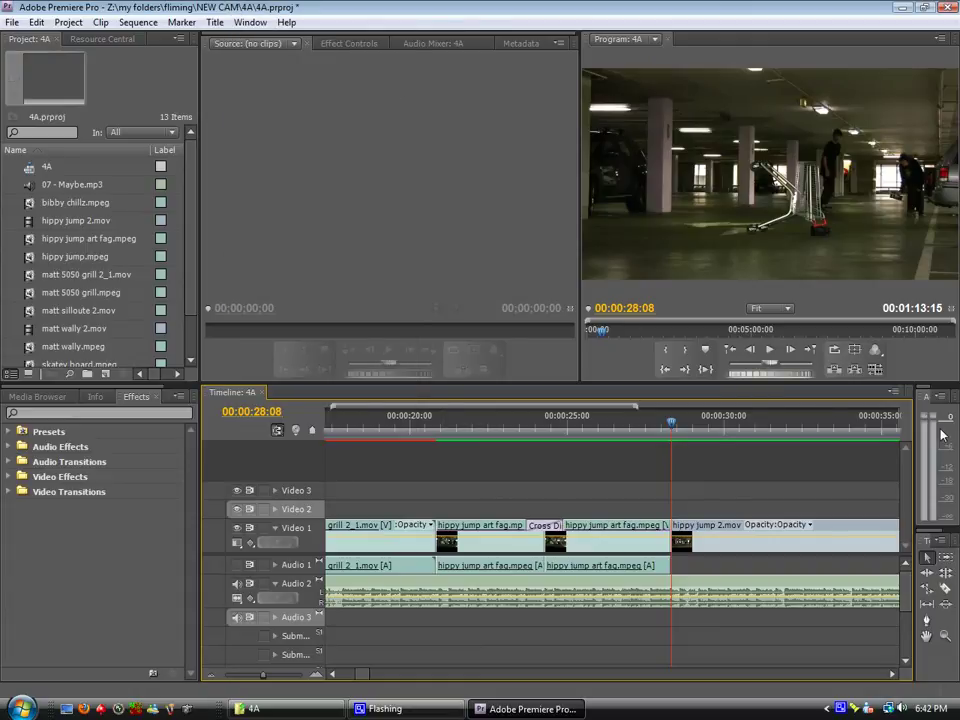
pyautogui.moveTo(671, 422); pyautogui.dragTo(768, 427)
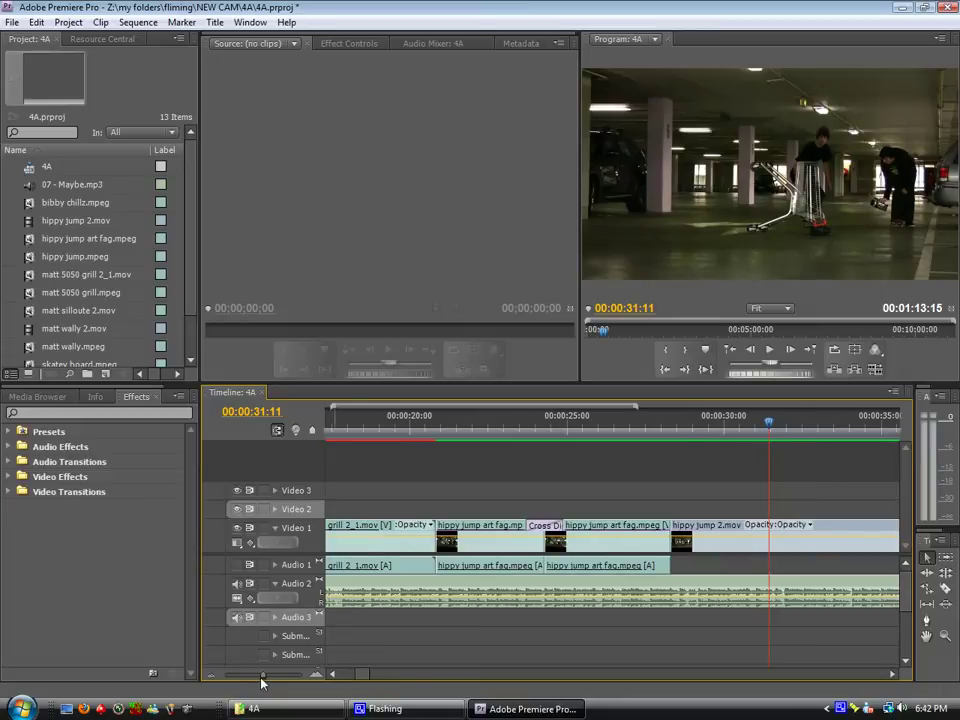
pyautogui.moveTo(263, 678); pyautogui.dragTo(255, 678)
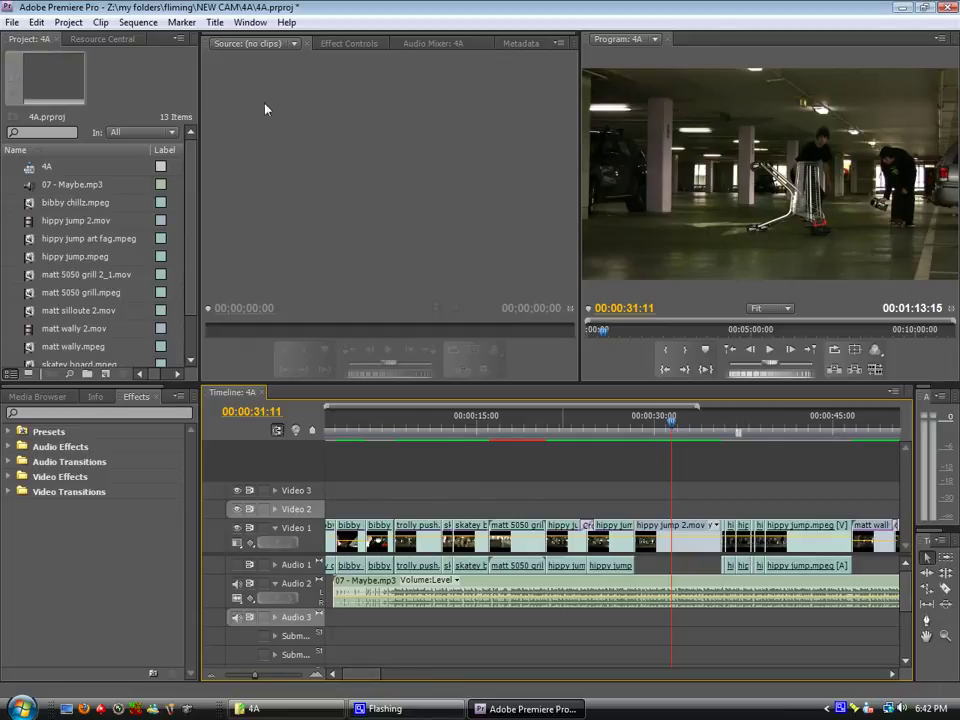
# Step: Switch to the Audio workspace layout
pyautogui.click(249, 23)
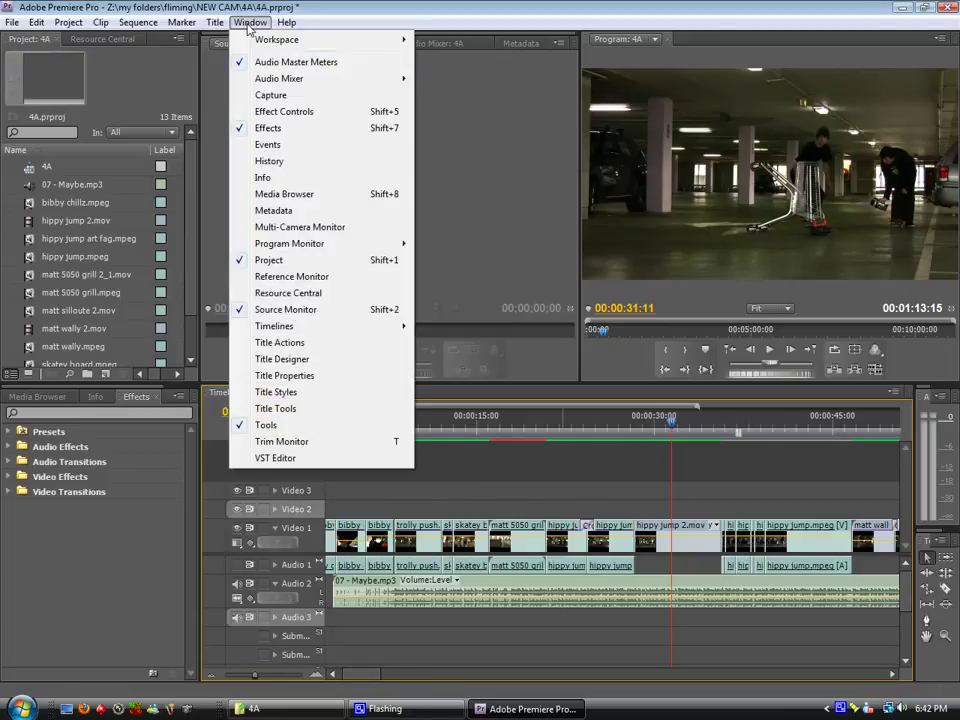
pyautogui.moveTo(290, 39)
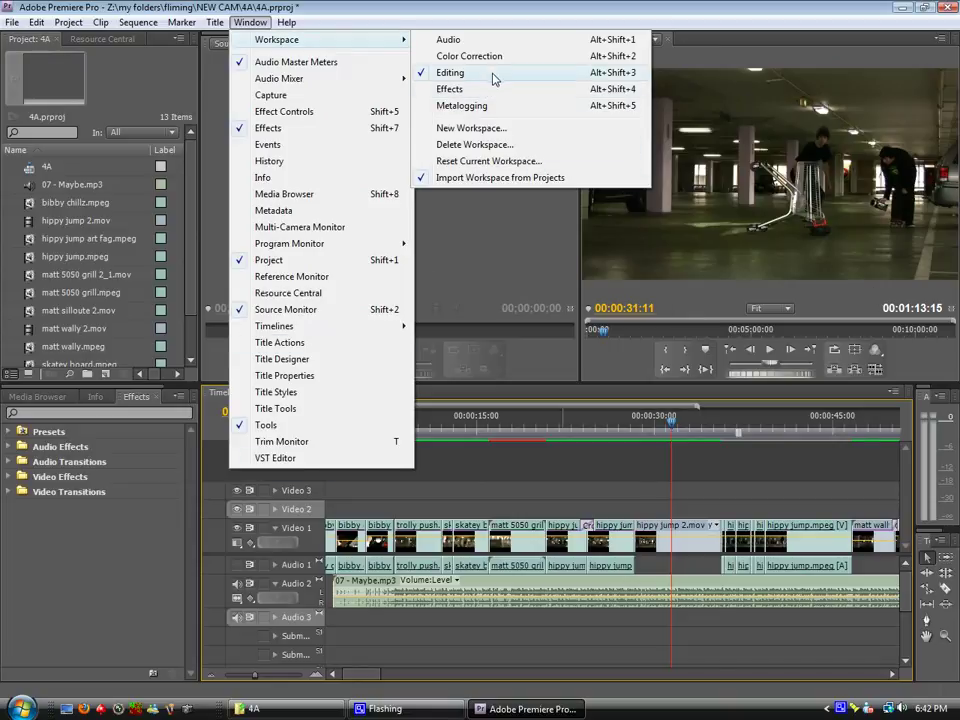
pyautogui.click(479, 42)
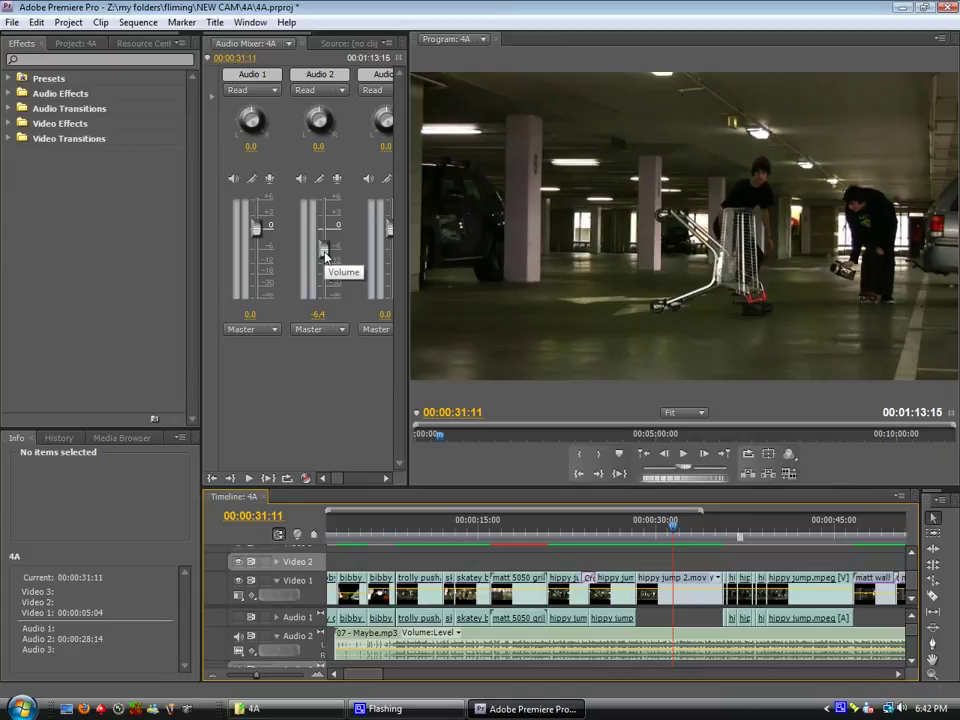
# Step: Try the Audio 2 fader at 1.0 dB, then settle it at -6.2 dB, checking by playback
pyautogui.moveTo(325, 253); pyautogui.dragTo(326, 230)
pyautogui.click(683, 453)
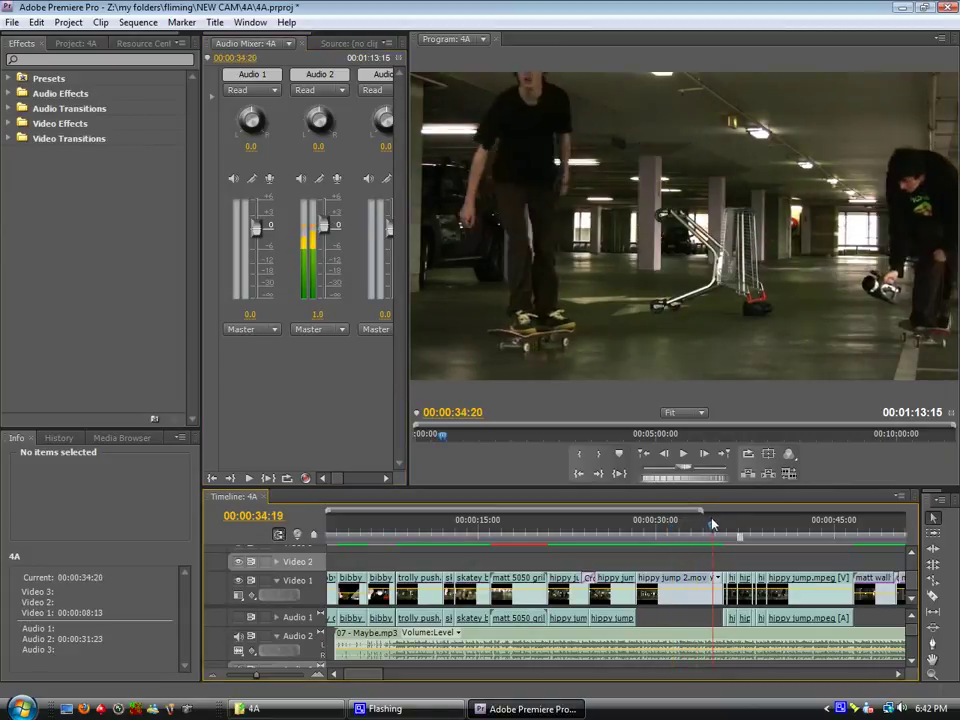
pyautogui.click(681, 452)
pyautogui.click(684, 454)
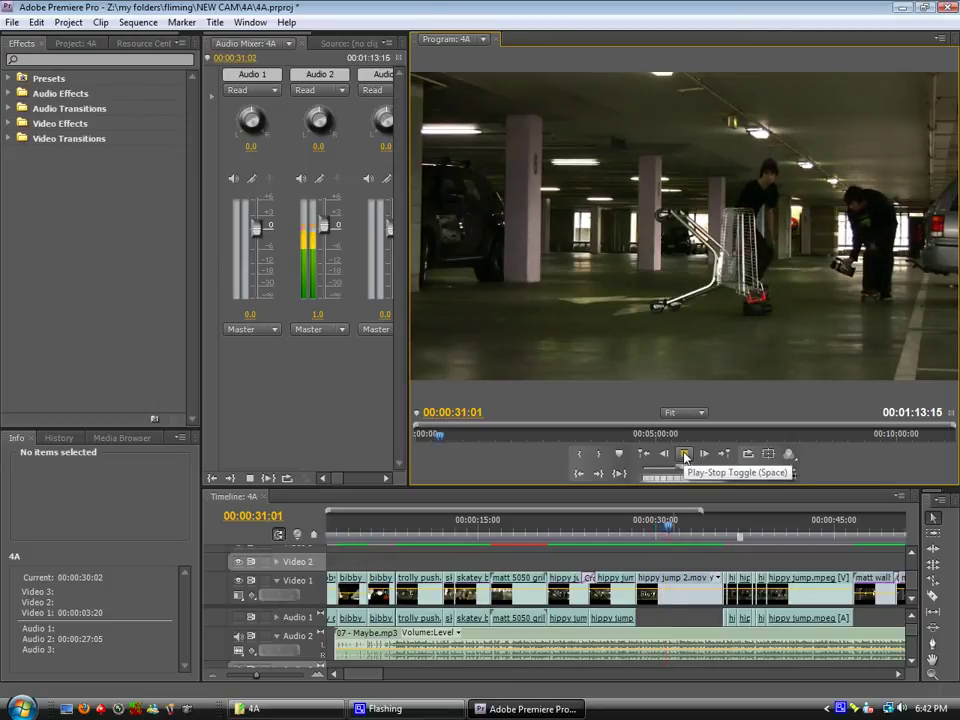
pyautogui.click(684, 454)
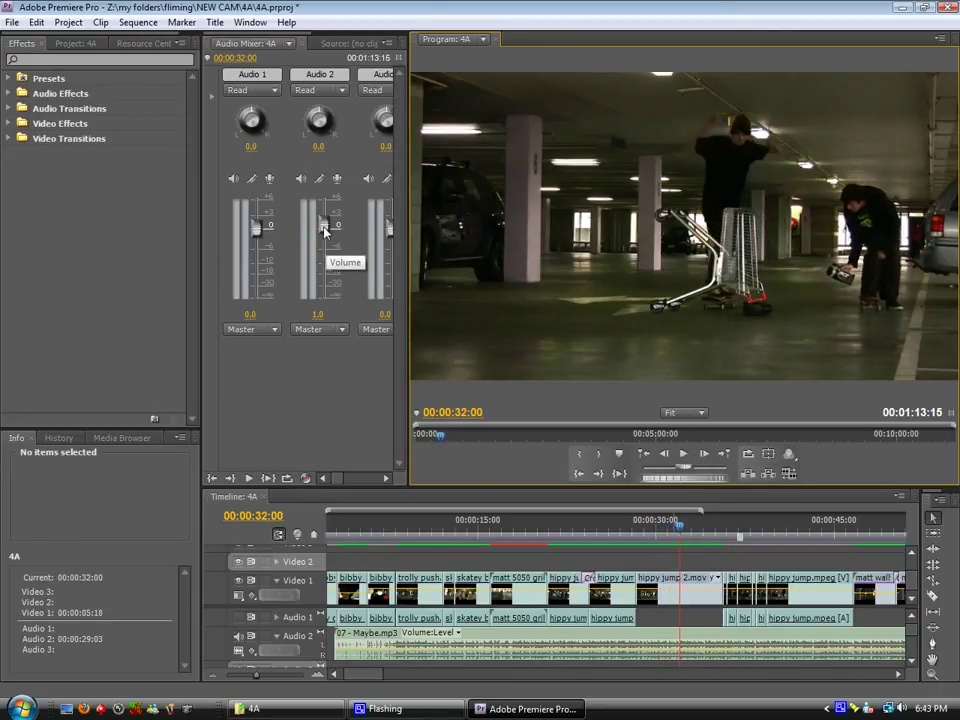
pyautogui.moveTo(324, 230); pyautogui.dragTo(324, 253)
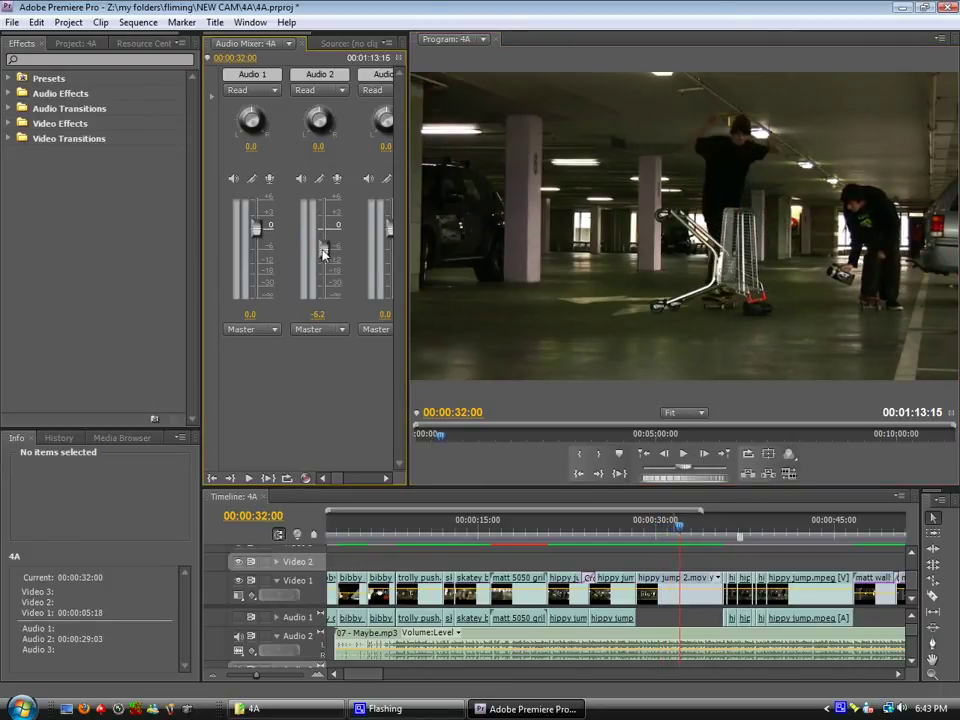
pyautogui.press('space')
pyautogui.press('space')
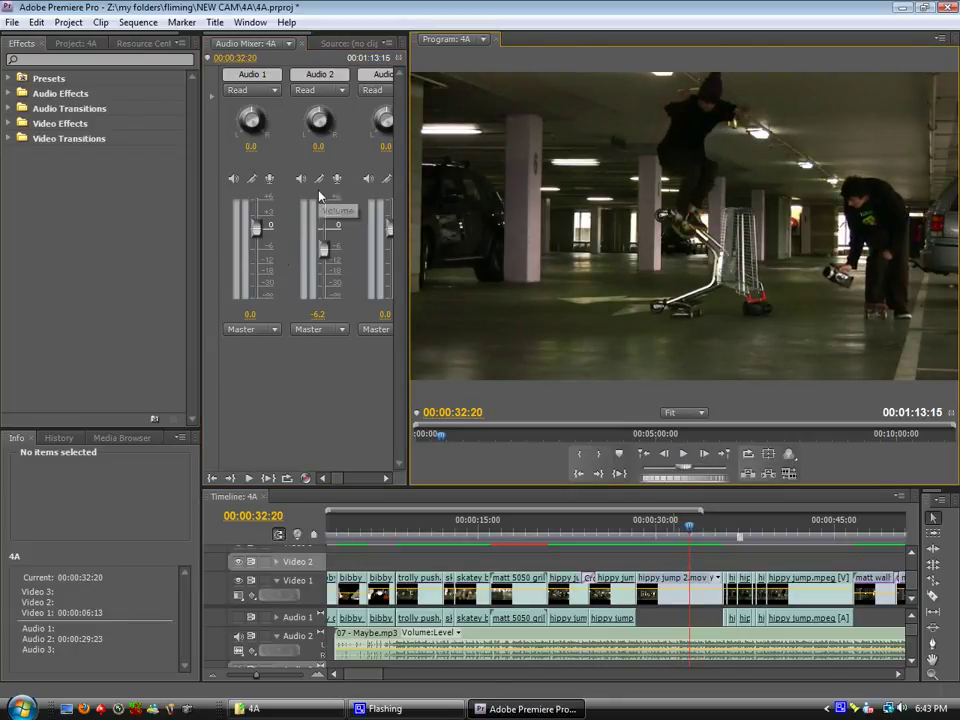
# Step: Return to the Editing workspace and rewind the playhead to about 30 seconds
pyautogui.click(250, 22)
pyautogui.moveTo(326, 40)
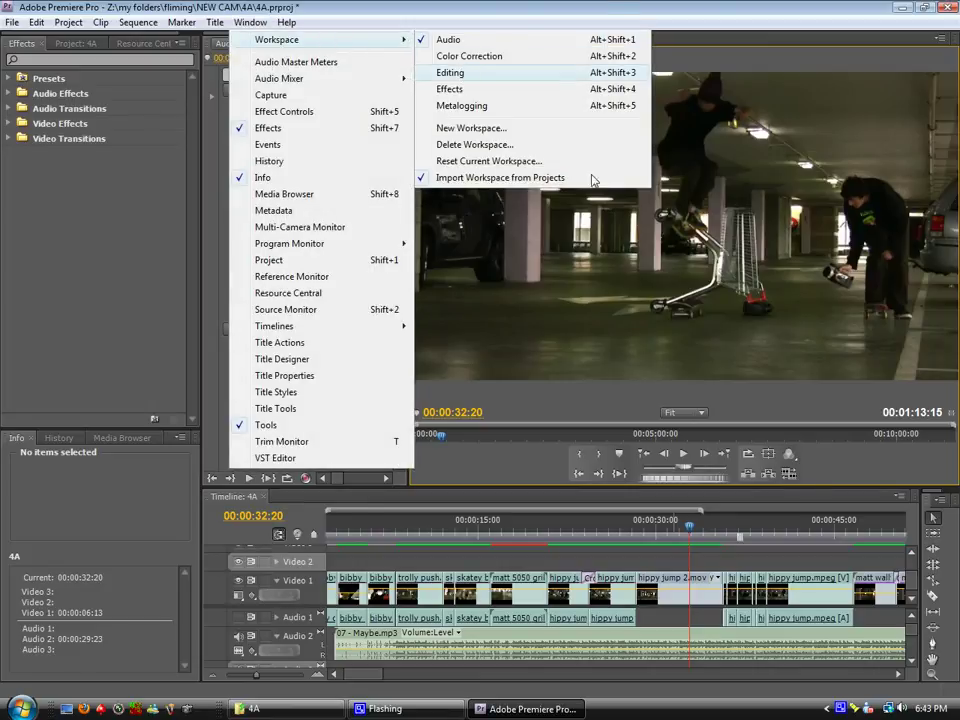
pyautogui.click(462, 74)
pyautogui.press('j')
pyautogui.press('j')
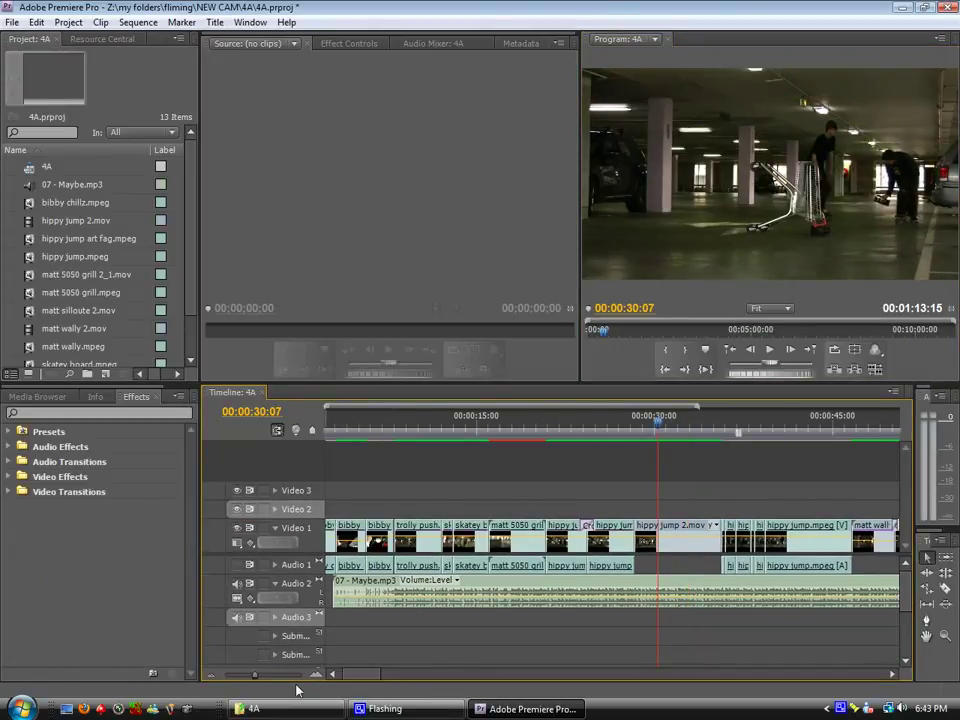
pyautogui.moveTo(254, 676); pyautogui.dragTo(249, 678)
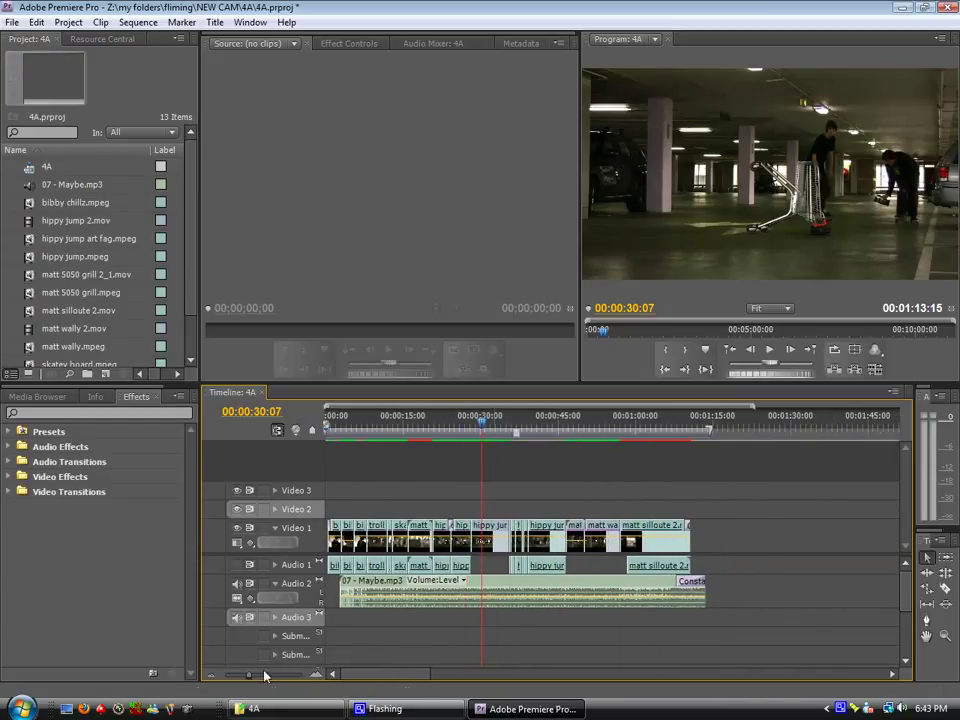
pyautogui.click(416, 428)
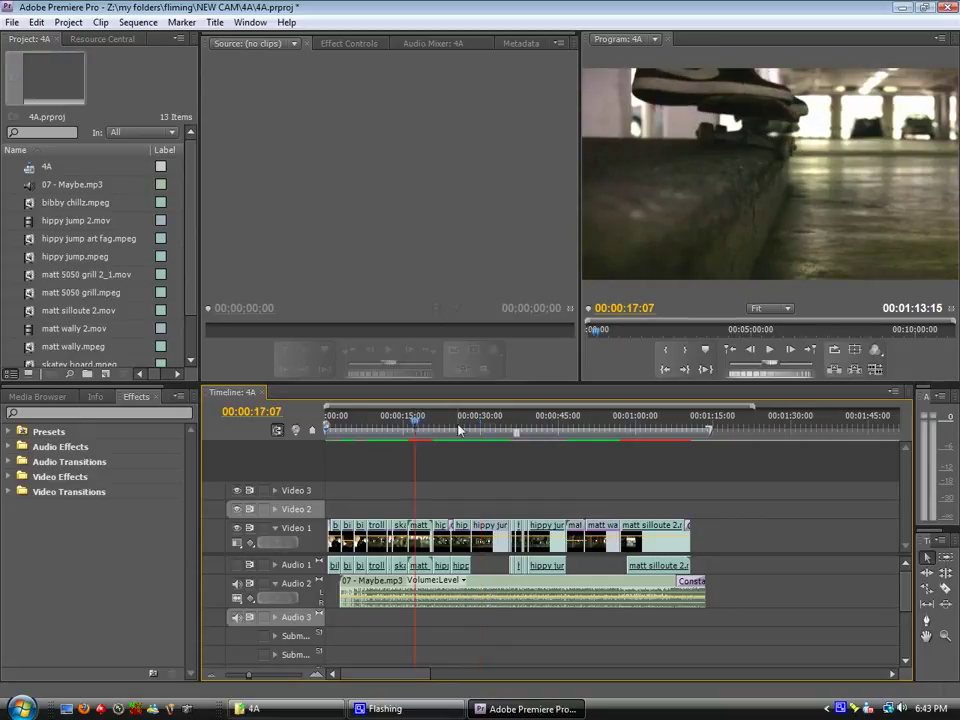